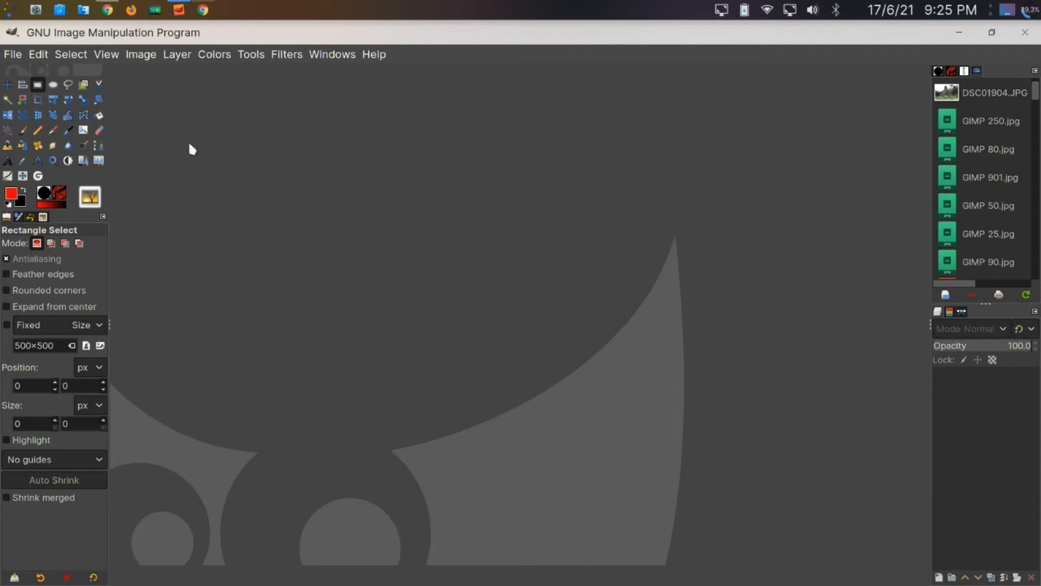
Create a new image from the 1920×1080 (Full HD 1080p) template
{"action": "left_click", "coordinate": [15, 53]}
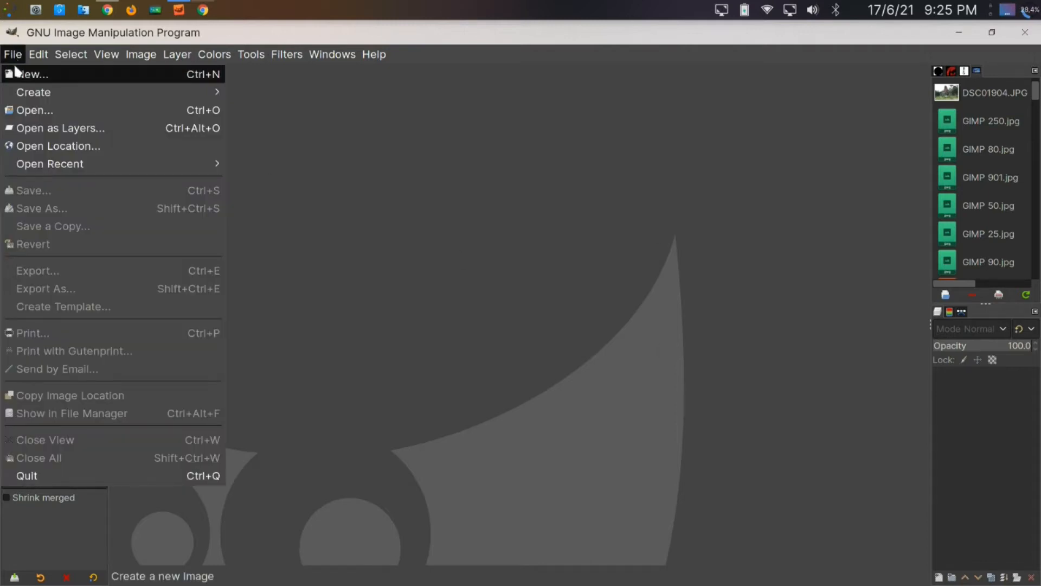
{"action": "left_click", "coordinate": [21, 74]}
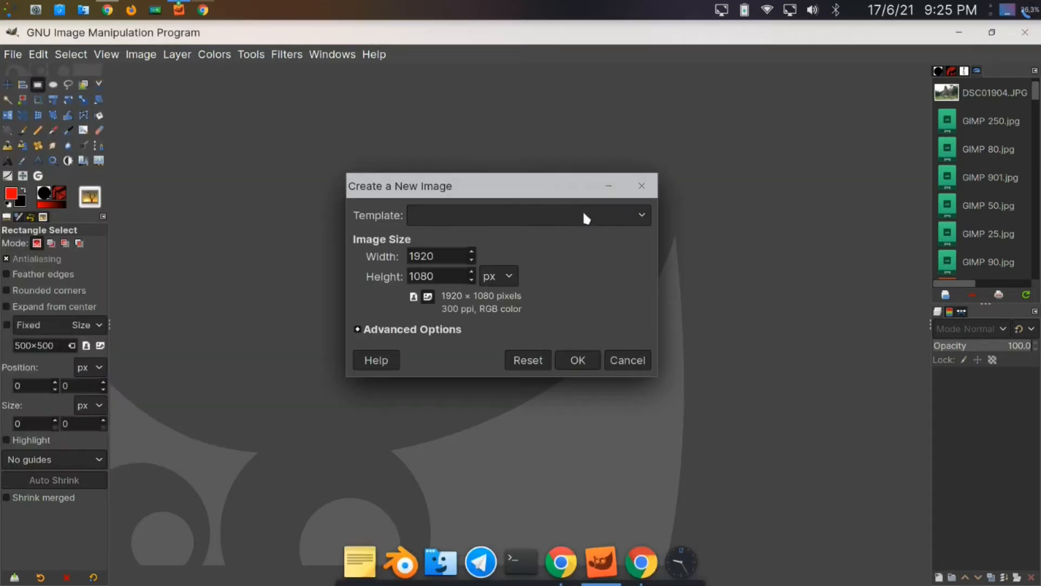
{"action": "left_click", "coordinate": [586, 217]}
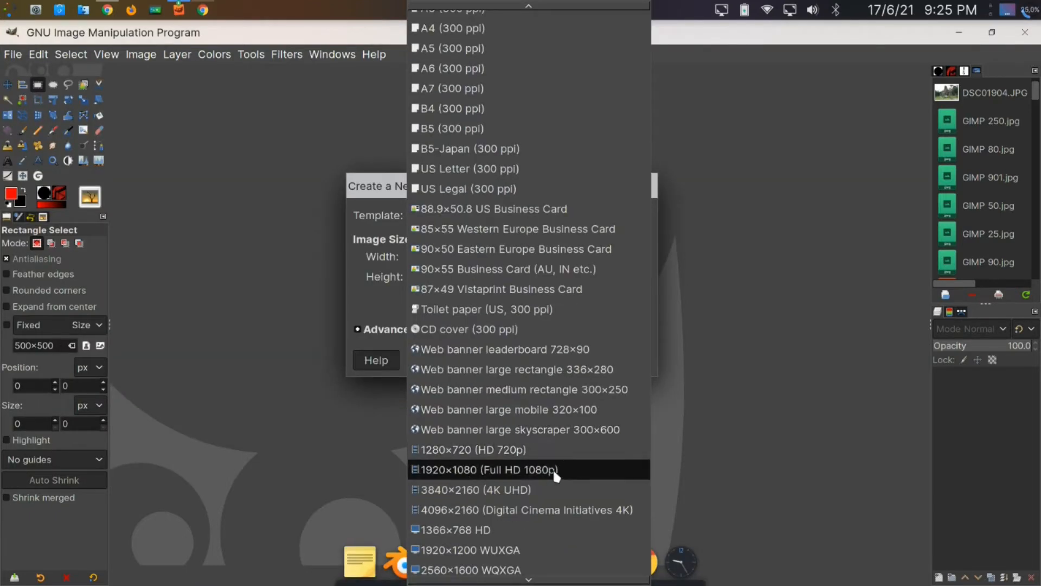
{"action": "left_click", "coordinate": [554, 469]}
{"action": "left_click", "coordinate": [573, 355]}
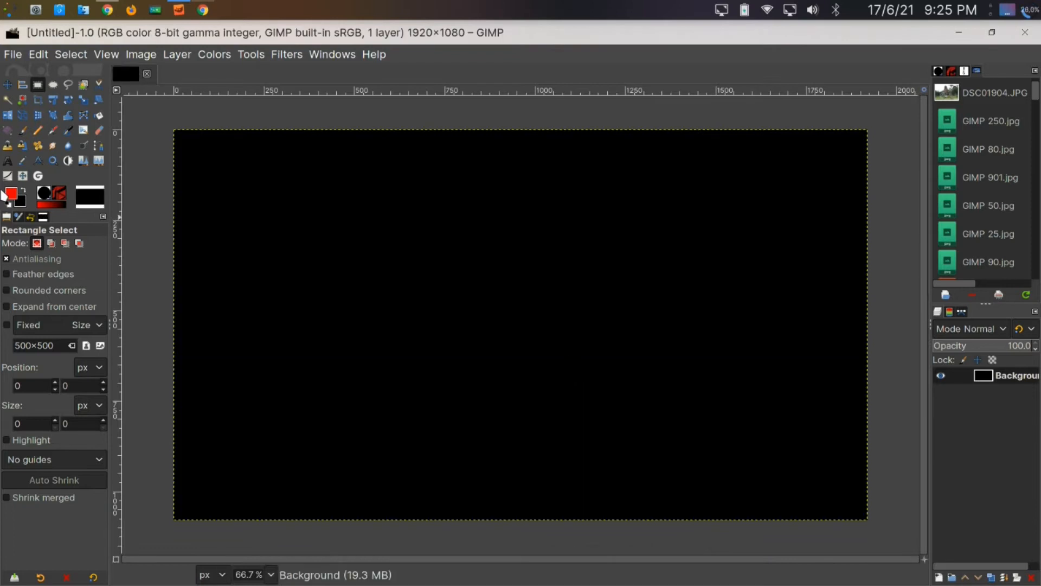
Set the foreground colour to white and fill the Background layer with it
{"action": "left_click", "coordinate": [13, 190]}
{"action": "left_click", "coordinate": [200, 331]}
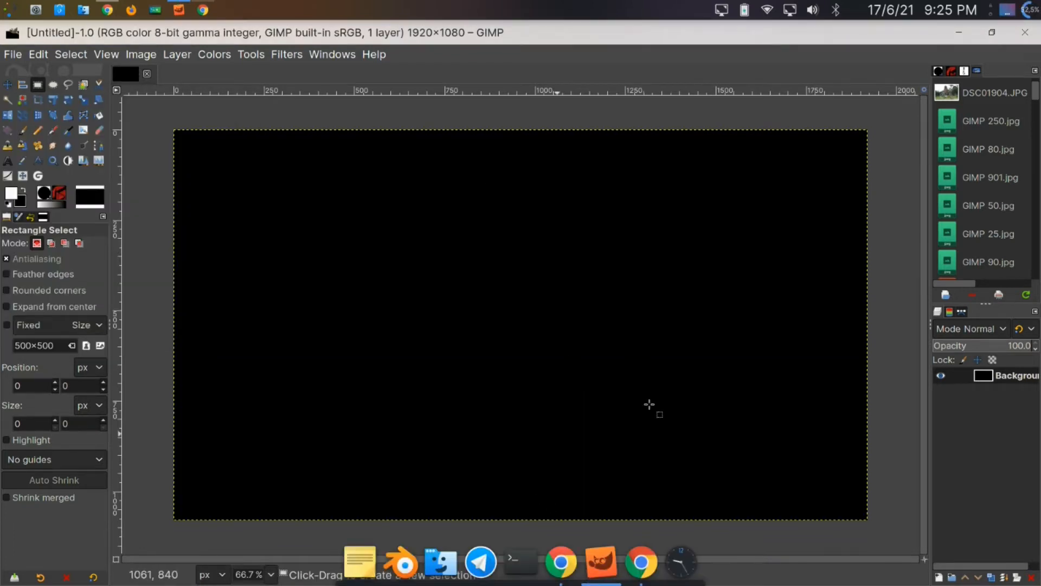
{"action": "left_click", "coordinate": [38, 54]}
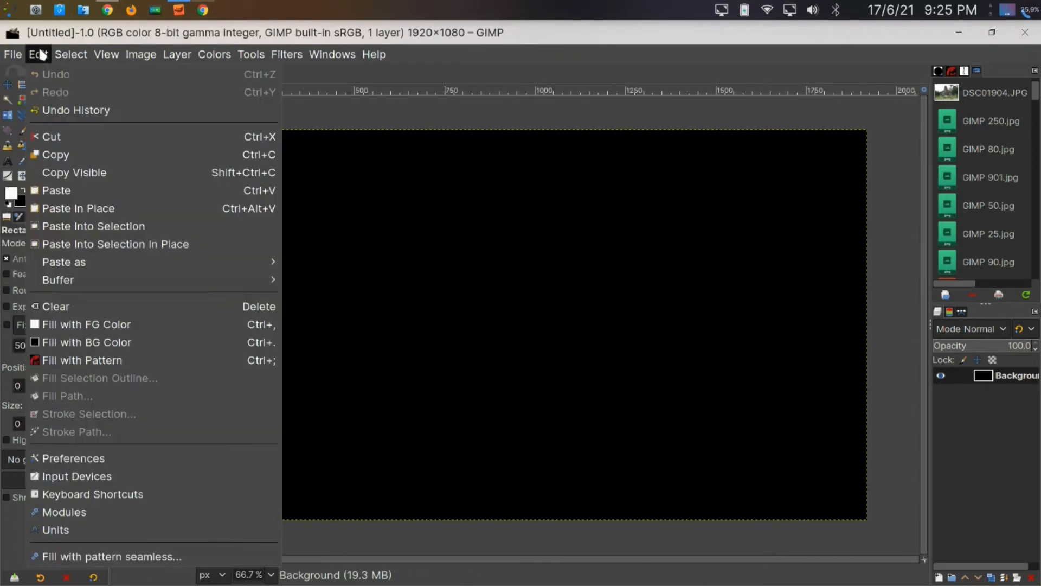
{"action": "left_click", "coordinate": [122, 328]}
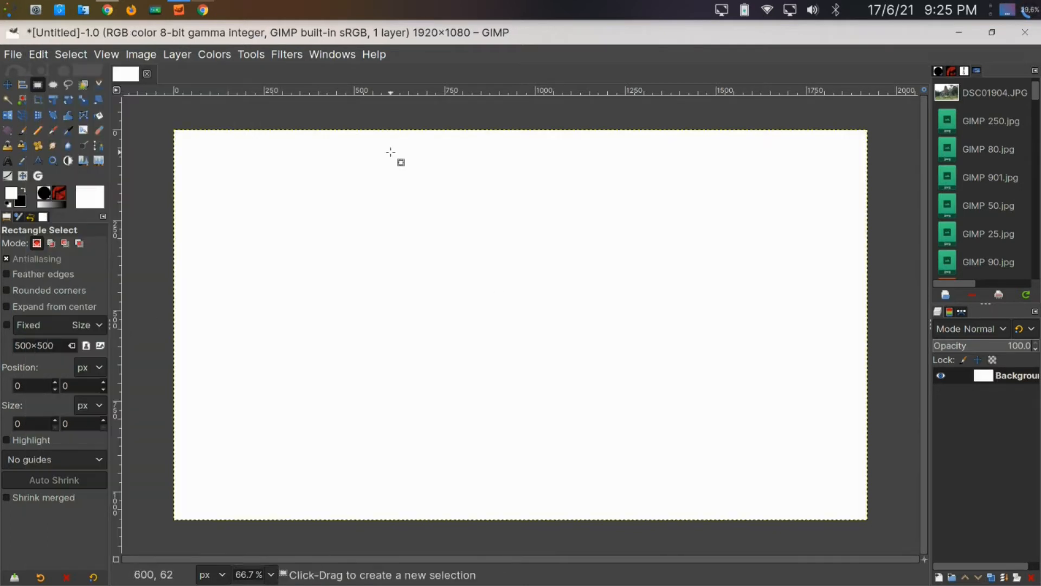
Fit the whole image in the window
{"action": "scroll", "coordinate": [485, 248], "scroll_direction": "down", "scroll_amount": 3}
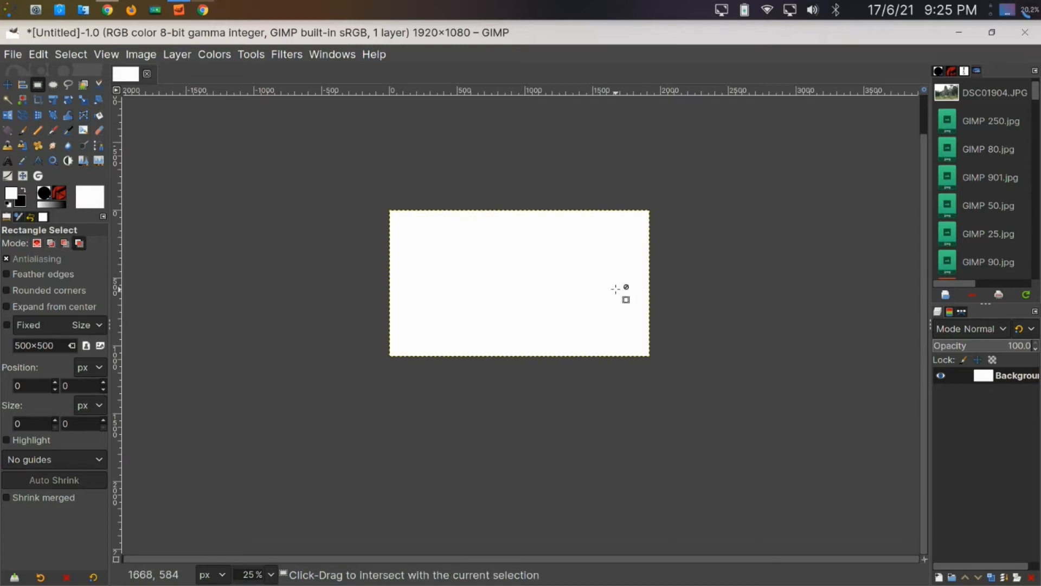
{"action": "scroll", "coordinate": [616, 288], "scroll_direction": "down", "scroll_amount": 2}
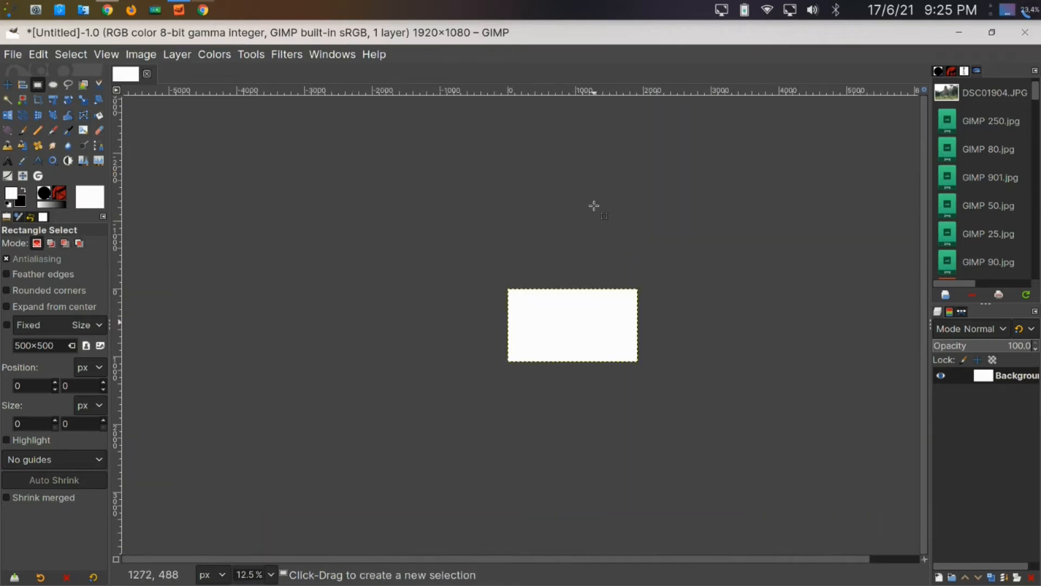
{"action": "key", "text": "ctrl+shift+j"}
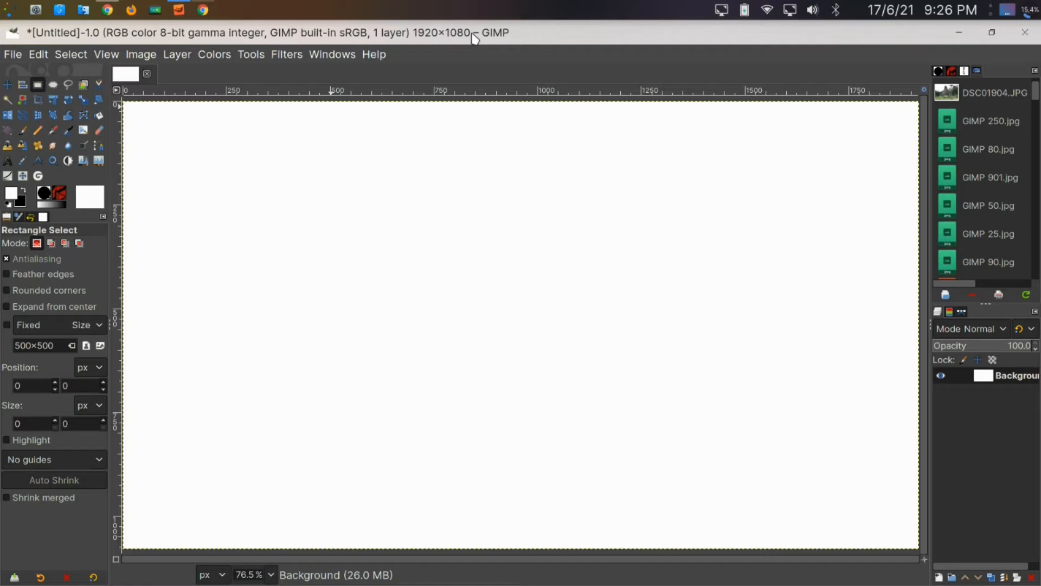
{"action": "key", "text": "ctrl"}
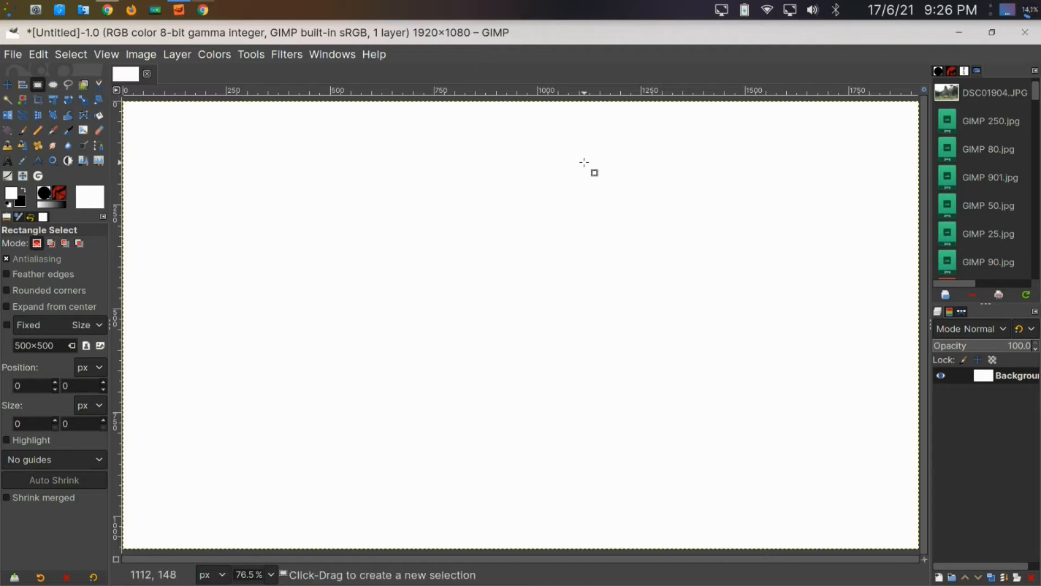
{"action": "left_click", "coordinate": [278, 61]}
{"action": "left_click", "coordinate": [279, 62]}
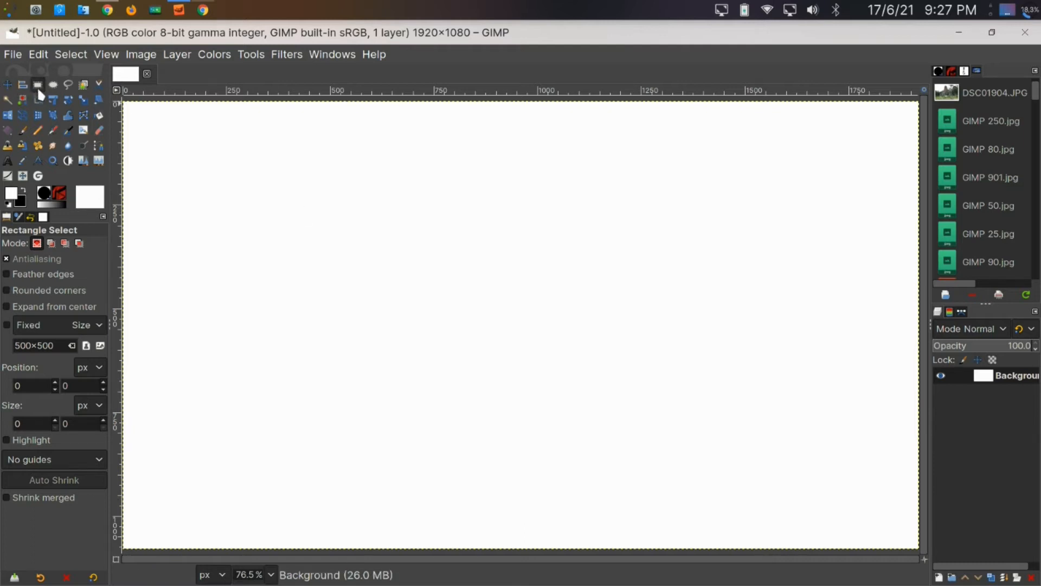
Activate the Rectangle Select tool
{"action": "left_click", "coordinate": [251, 54]}
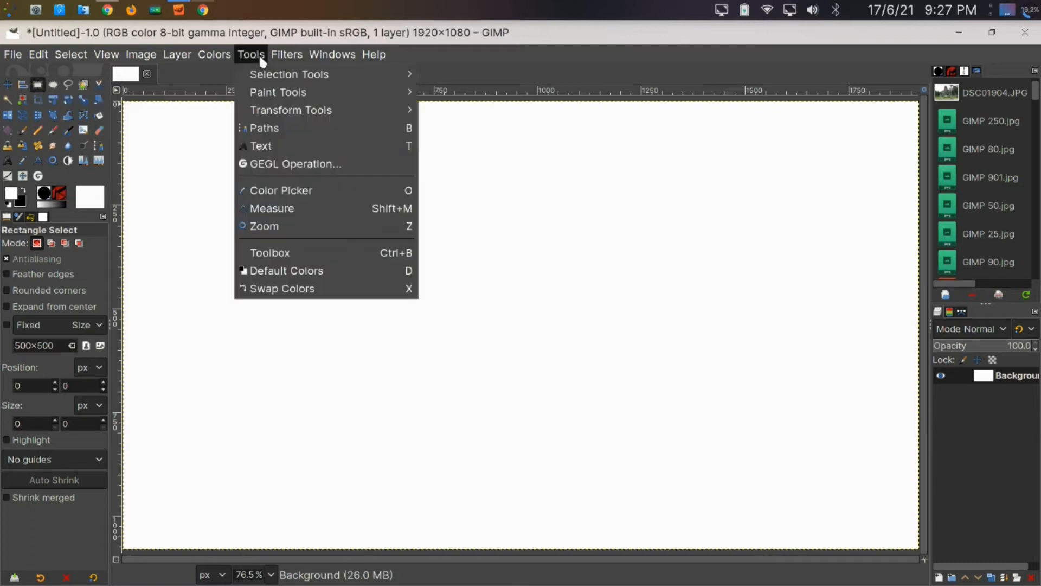
{"action": "mouse_move", "coordinate": [363, 73]}
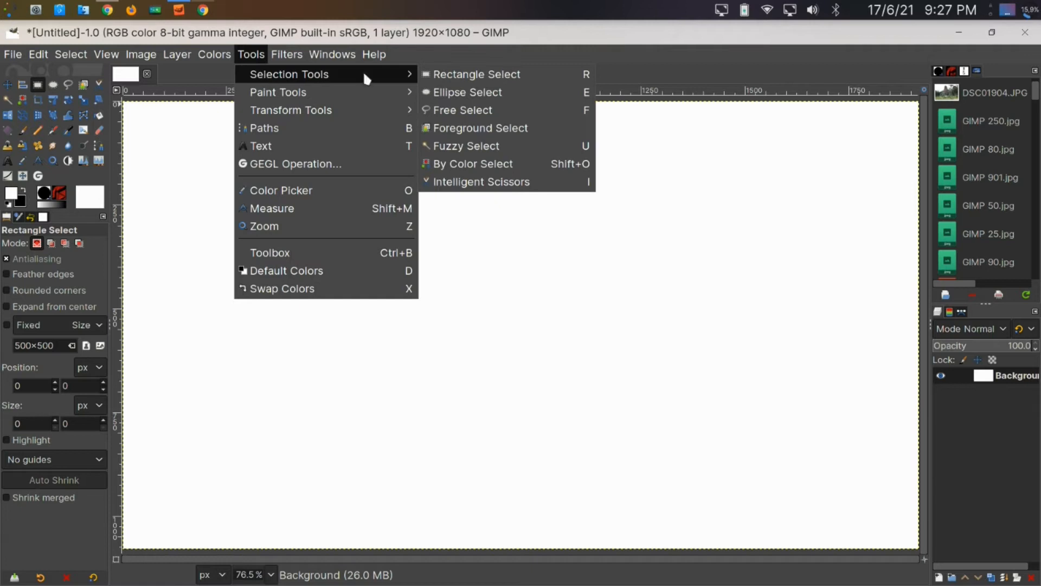
{"action": "left_click", "coordinate": [475, 80]}
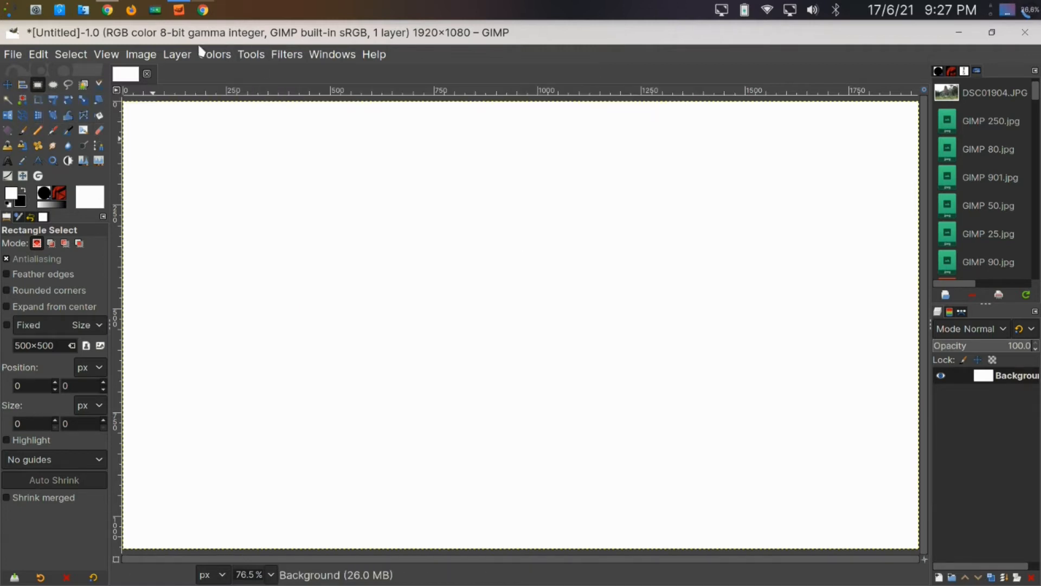
{"action": "left_click", "coordinate": [248, 55]}
{"action": "mouse_move", "coordinate": [264, 74]}
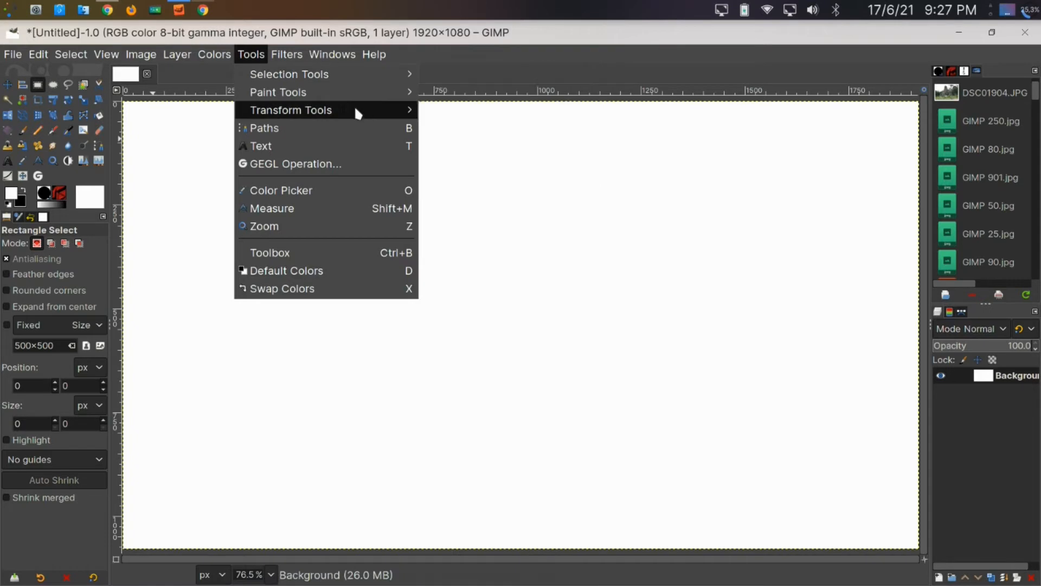
{"action": "left_click", "coordinate": [755, 231]}
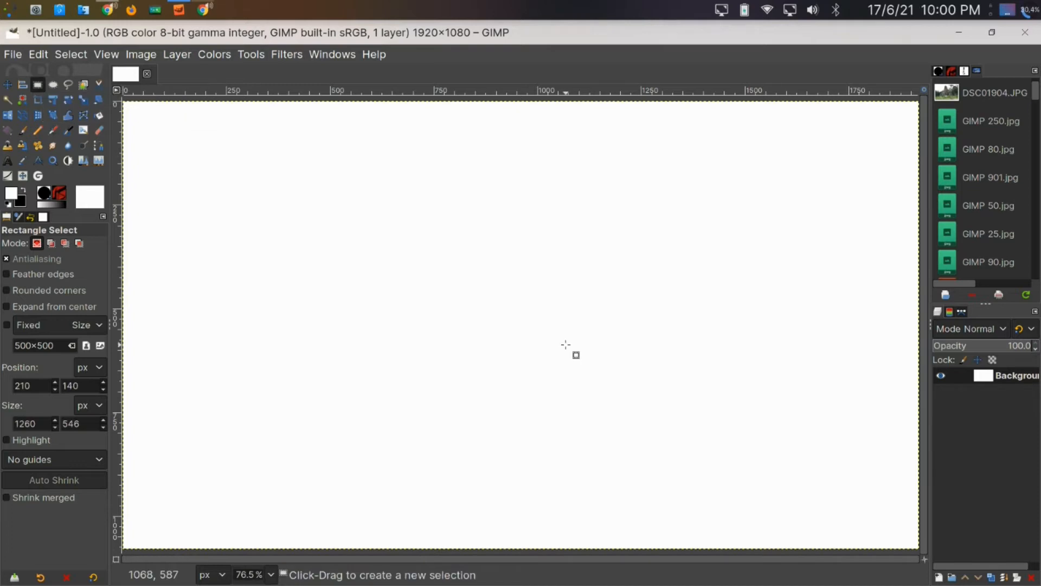
Select a rectangle about 1121 × 571 px on the canvas and fill it with a turquoise foreground colour
{"action": "left_click_drag", "start_coordinate": [245, 182], "coordinate": [710, 418]}
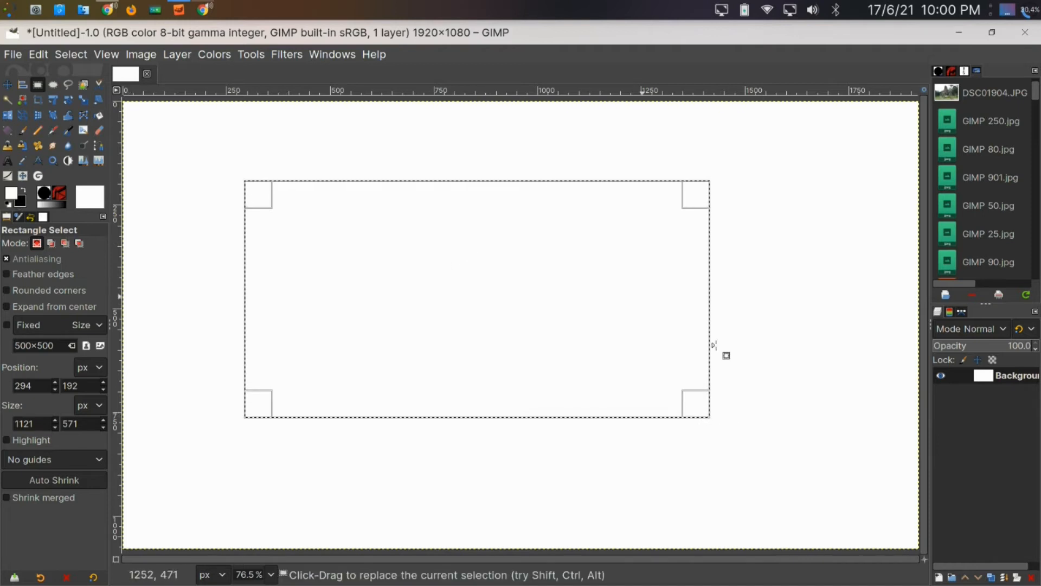
{"action": "left_click", "coordinate": [10, 193]}
{"action": "left_click", "coordinate": [209, 290]}
{"action": "left_click", "coordinate": [97, 221]}
{"action": "left_click_drag", "start_coordinate": [61, 209], "coordinate": [88, 145]}
{"action": "left_click", "coordinate": [198, 331]}
{"action": "left_click_drag", "start_coordinate": [11, 191], "coordinate": [539, 287]}
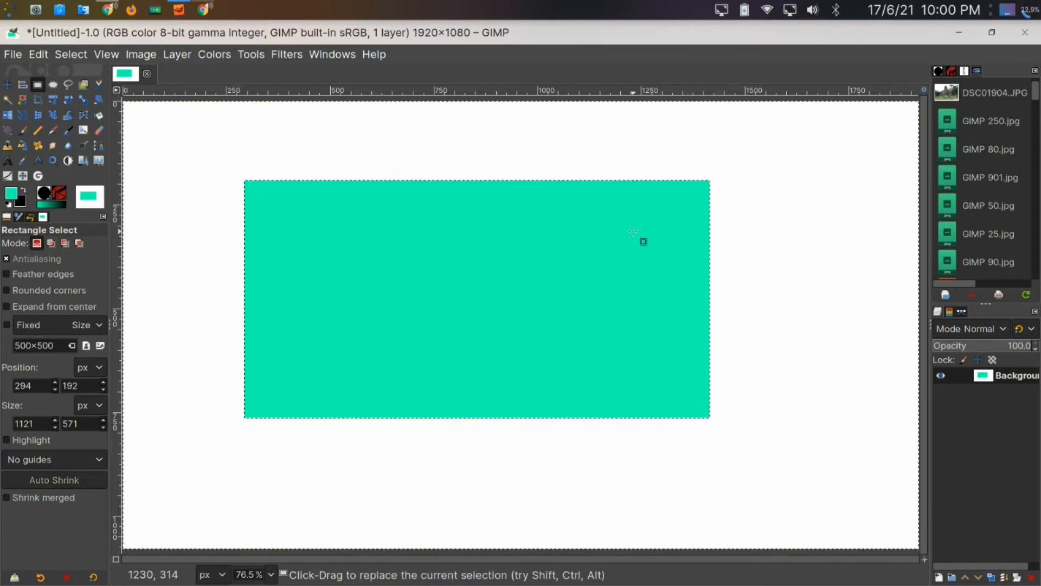
Fill the area outside the turquoise rectangle with the black background colour, and undo back to the blank white canvas
{"action": "key", "text": "ctrl+."}
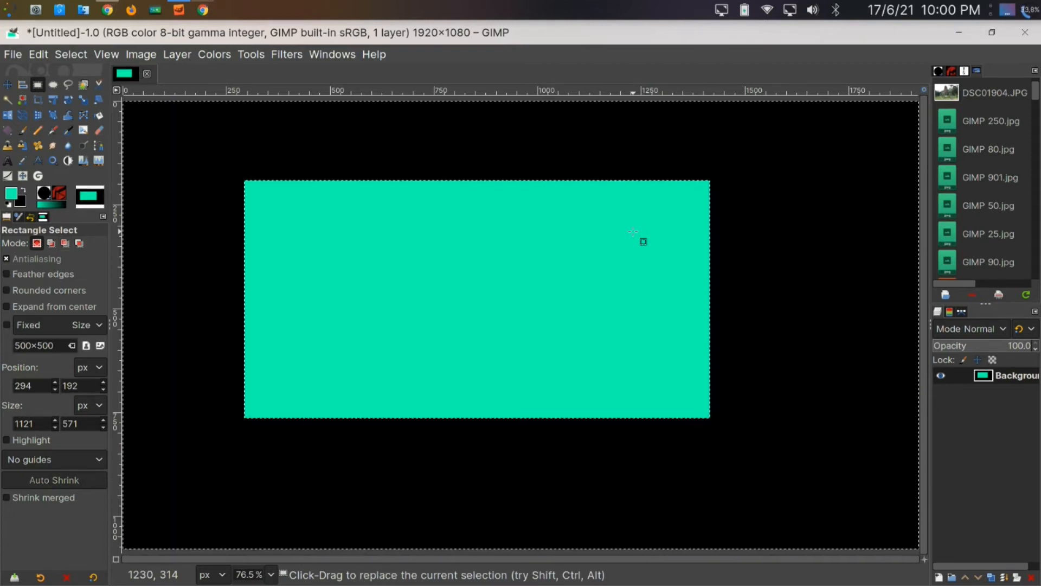
{"action": "key", "text": "ctrl+z"}
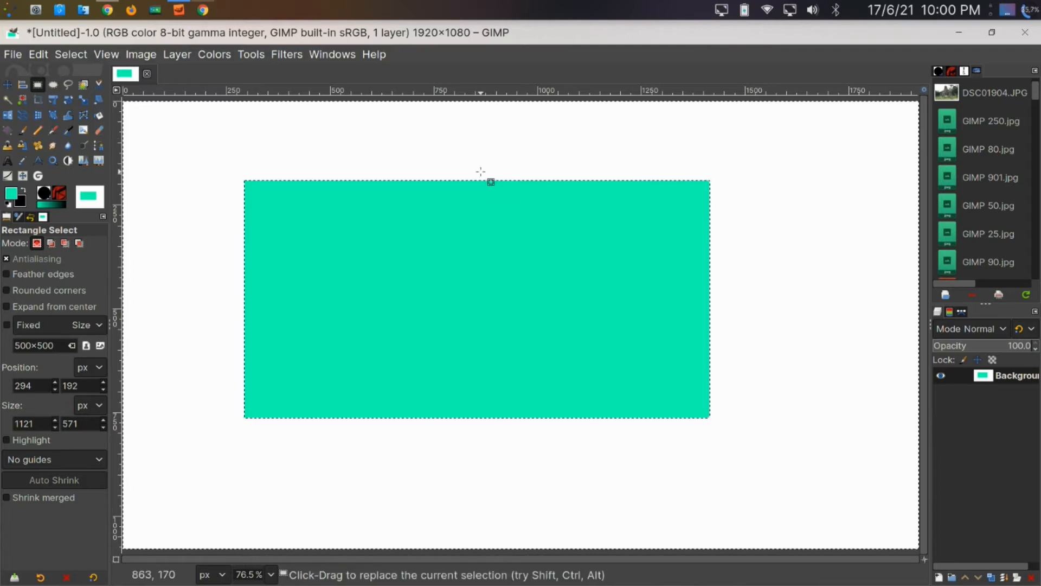
{"action": "key", "text": "ctrl+z"}
{"action": "key", "text": "ctrl+z"}
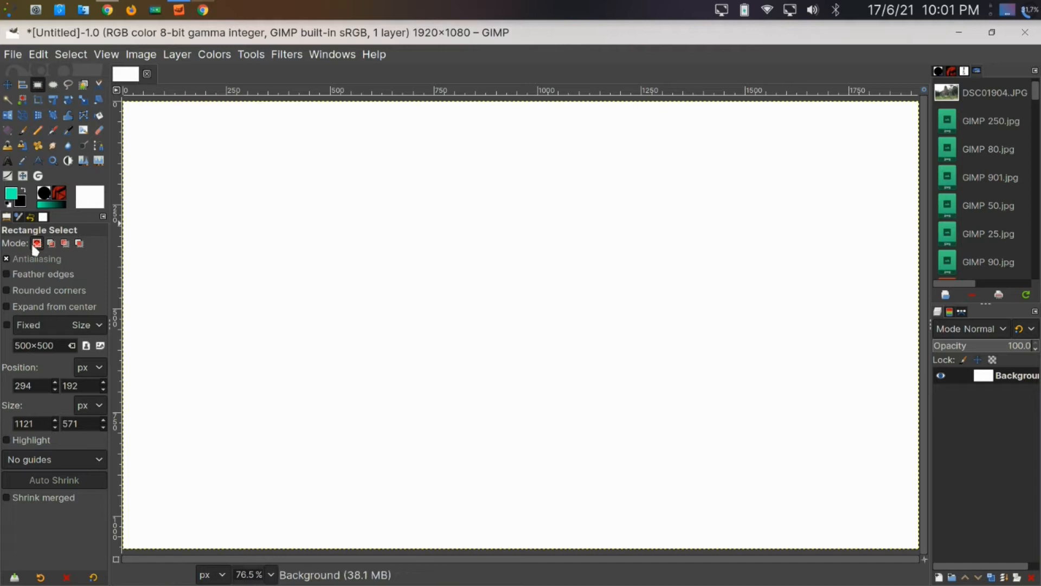
Draw several rectangular selections in replace mode, ending with one about 520 × 443 px in the upper middle of the canvas
{"action": "left_click_drag", "start_coordinate": [246, 185], "coordinate": [519, 415]}
{"action": "left_click_drag", "start_coordinate": [424, 152], "coordinate": [646, 433]}
{"action": "left_click_drag", "start_coordinate": [571, 139], "coordinate": [711, 375]}
{"action": "left_click_drag", "start_coordinate": [371, 242], "coordinate": [623, 379]}
{"action": "left_click_drag", "start_coordinate": [448, 157], "coordinate": [662, 340]}
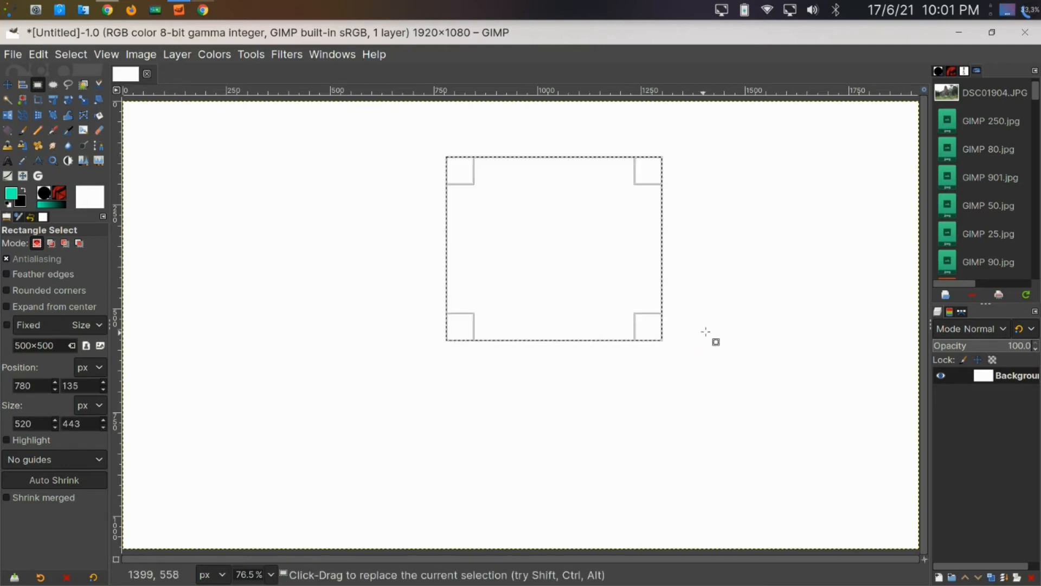
Switch Rectangle Select to add mode and add several overlapping and separate rectangles across the canvas to the selection
{"action": "left_click", "coordinate": [51, 243]}
{"action": "left_click_drag", "start_coordinate": [323, 225], "coordinate": [556, 383]}
{"action": "left_click_drag", "start_coordinate": [387, 164], "coordinate": [546, 372]}
{"action": "left_click_drag", "start_coordinate": [545, 128], "coordinate": [731, 313]}
{"action": "left_click_drag", "start_coordinate": [554, 205], "coordinate": [677, 446]}
{"action": "left_click_drag", "start_coordinate": [278, 386], "coordinate": [420, 530]}
{"action": "left_click_drag", "start_coordinate": [583, 392], "coordinate": [767, 518]}
{"action": "left_click_drag", "start_coordinate": [736, 295], "coordinate": [827, 384]}
{"action": "left_click_drag", "start_coordinate": [814, 158], "coordinate": [879, 299]}
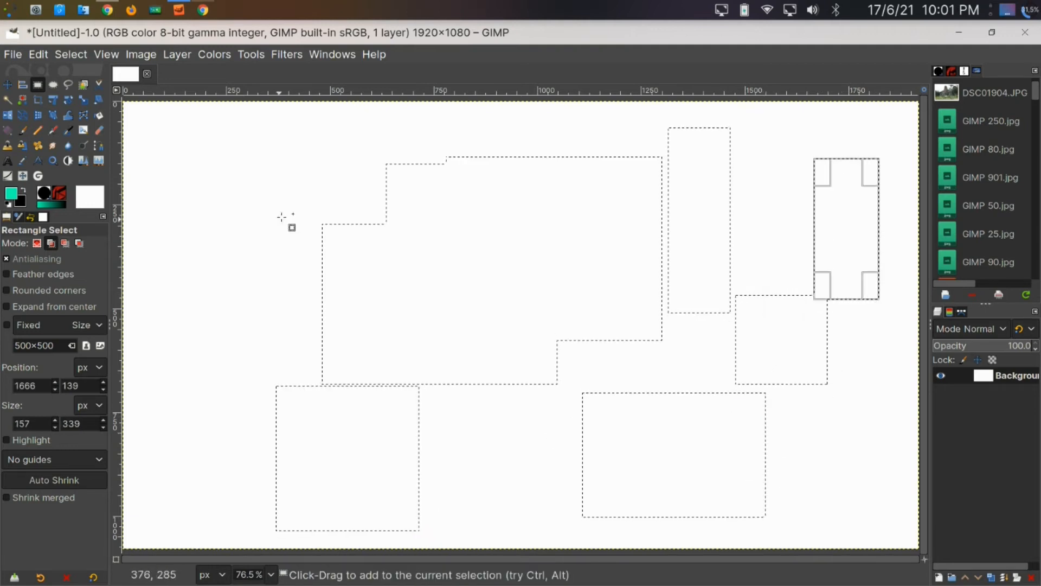
Switch to subtract mode and remove three large rectangles from the central part of the selection, the last about 797 × 637 px
{"action": "left_click", "coordinate": [64, 242]}
{"action": "left_click_drag", "start_coordinate": [265, 188], "coordinate": [507, 401]}
{"action": "left_click_drag", "start_coordinate": [367, 117], "coordinate": [653, 349]}
{"action": "left_click_drag", "start_coordinate": [298, 209], "coordinate": [303, 214]}
{"action": "left_click_drag", "start_coordinate": [377, 256], "coordinate": [628, 471]}
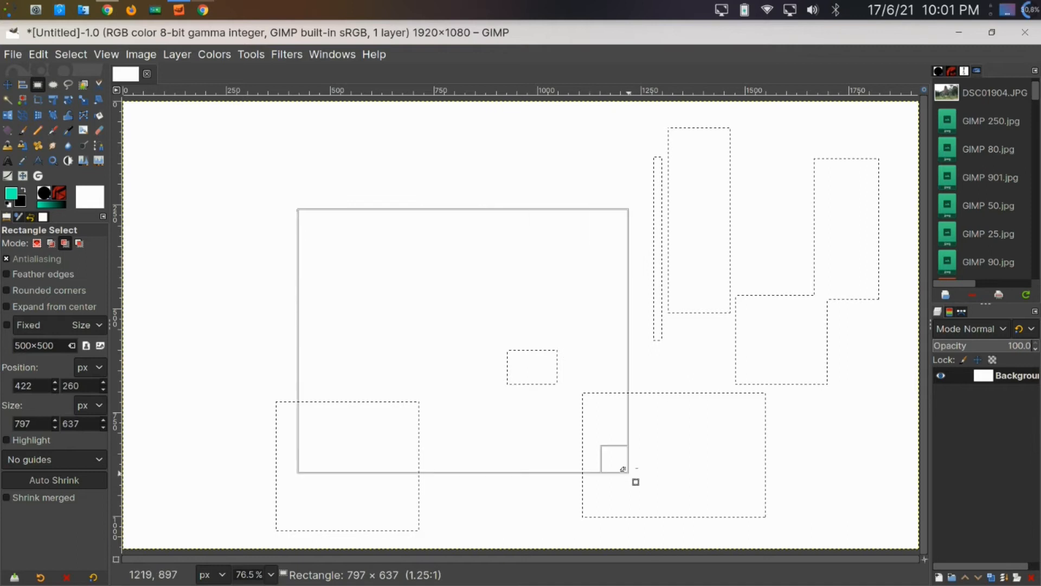
Intersect the current selection with a rectangle about 1635 × 940 px covering most of the canvas
{"action": "left_click", "coordinate": [78, 244]}
{"action": "left_click_drag", "start_coordinate": [177, 139], "coordinate": [853, 529]}
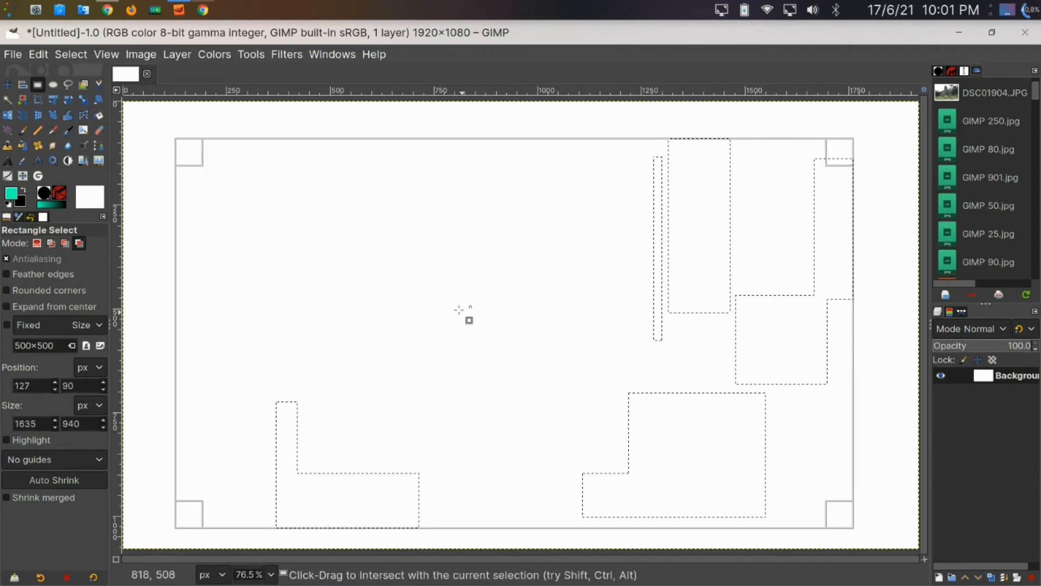
Return to add mode and add two overlapping rectangles in the canvas's left half, the second about 428 × 416 px
{"action": "left_click", "coordinate": [48, 243]}
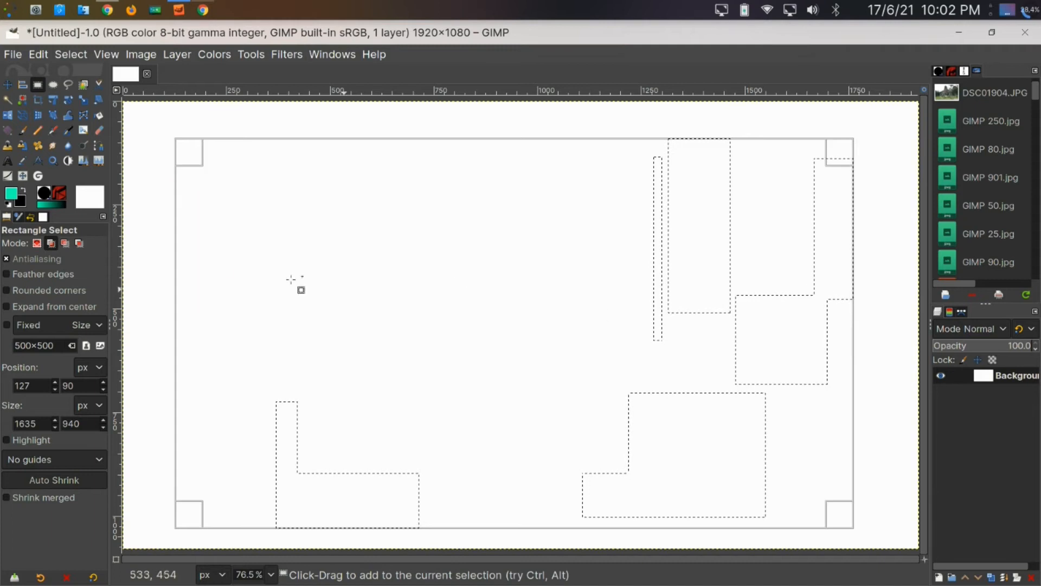
{"action": "left_click_drag", "start_coordinate": [167, 236], "coordinate": [478, 413]}
{"action": "left_click_drag", "start_coordinate": [325, 204], "coordinate": [501, 375]}
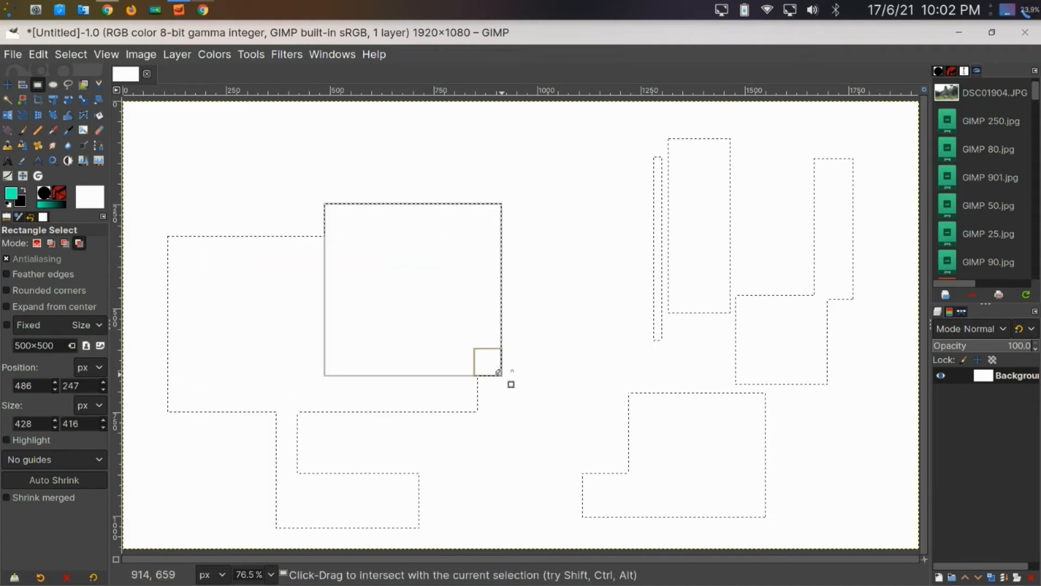
Try the intersect and subtract modes without drawing, and discard the whole selection
{"action": "left_click", "coordinate": [80, 240]}
{"action": "key", "text": "ctrl"}
{"action": "key", "text": "ctrl"}
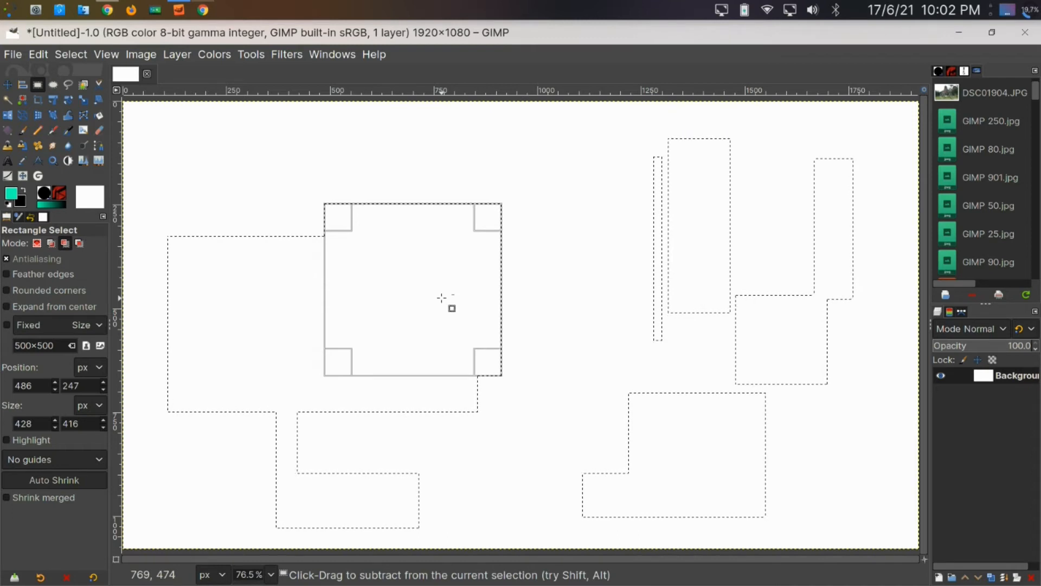
{"action": "key", "text": "Escape"}
{"action": "key", "text": "ctrl+z"}
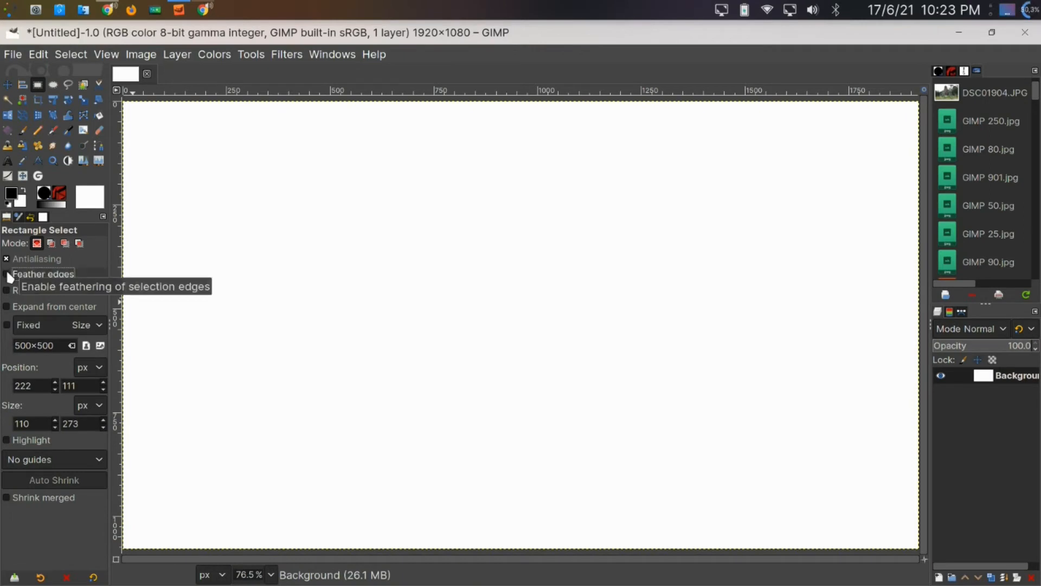
Select a rectangle about 615 × 651 px in the canvas's left half and enable feathered edges for it
{"action": "left_click", "coordinate": [198, 179]}
{"action": "left_click_drag", "start_coordinate": [224, 202], "coordinate": [453, 449]}
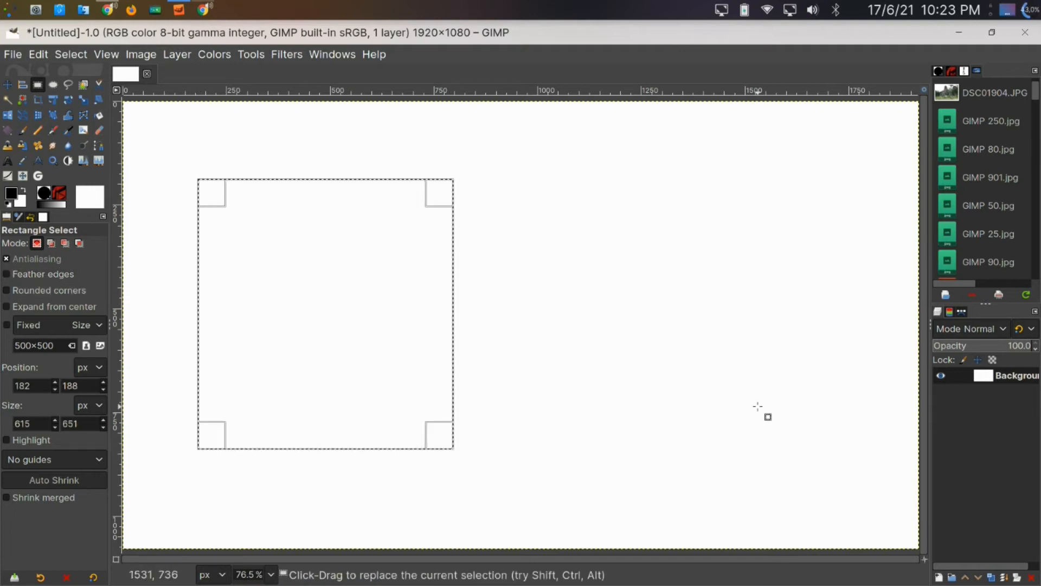
{"action": "left_click", "coordinate": [6, 277]}
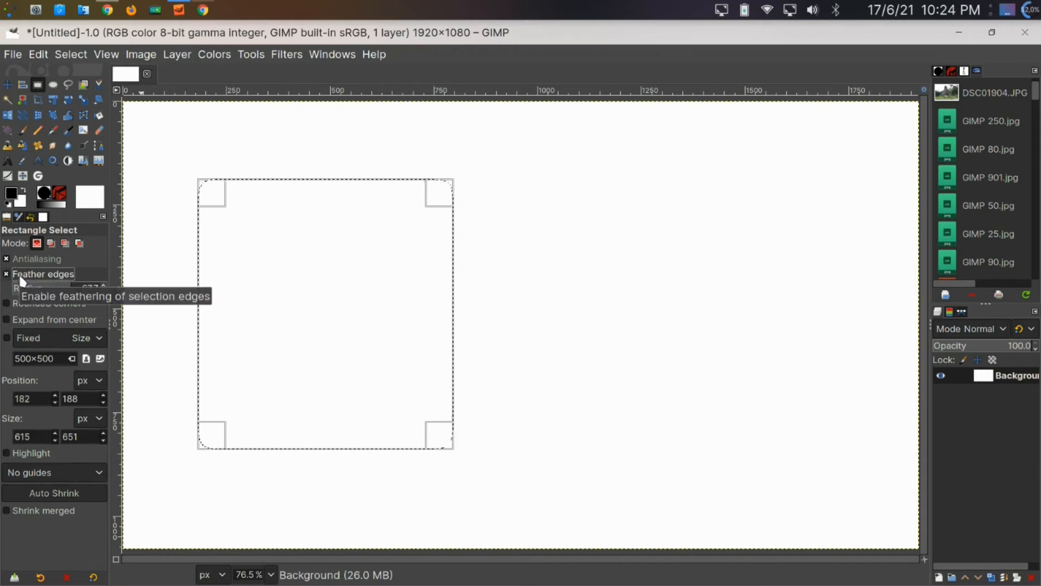
Fill the feathered selection with black and set its feather radius to about 68.9
{"action": "left_click_drag", "start_coordinate": [11, 194], "coordinate": [320, 314]}
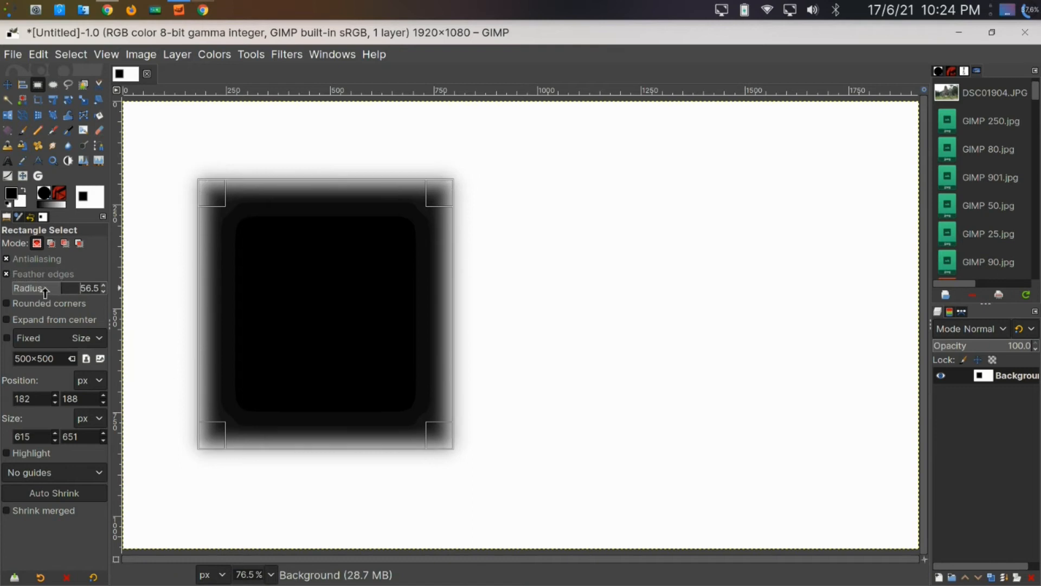
{"action": "left_click", "coordinate": [26, 291]}
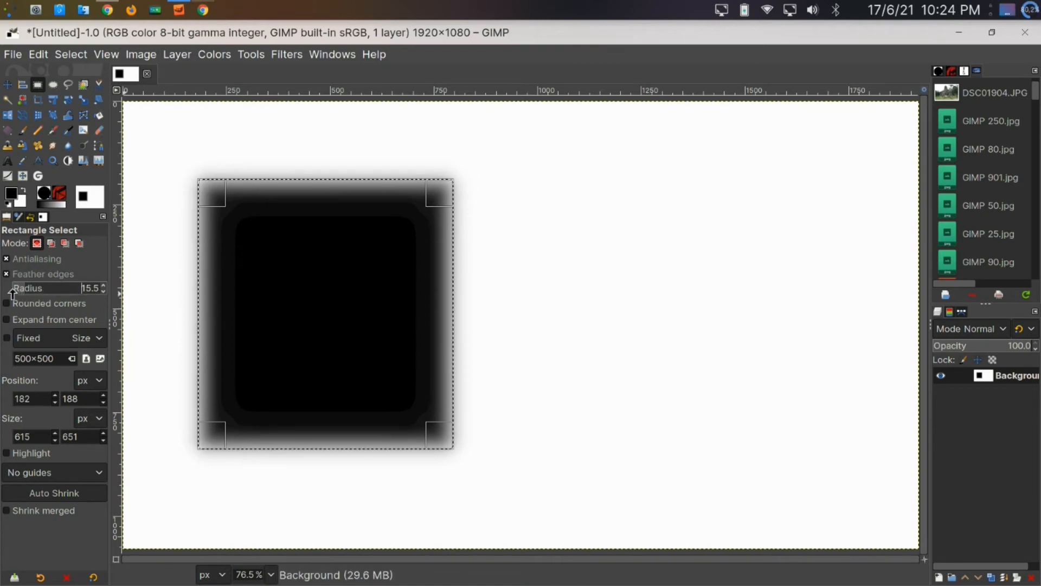
{"action": "left_click", "coordinate": [72, 296]}
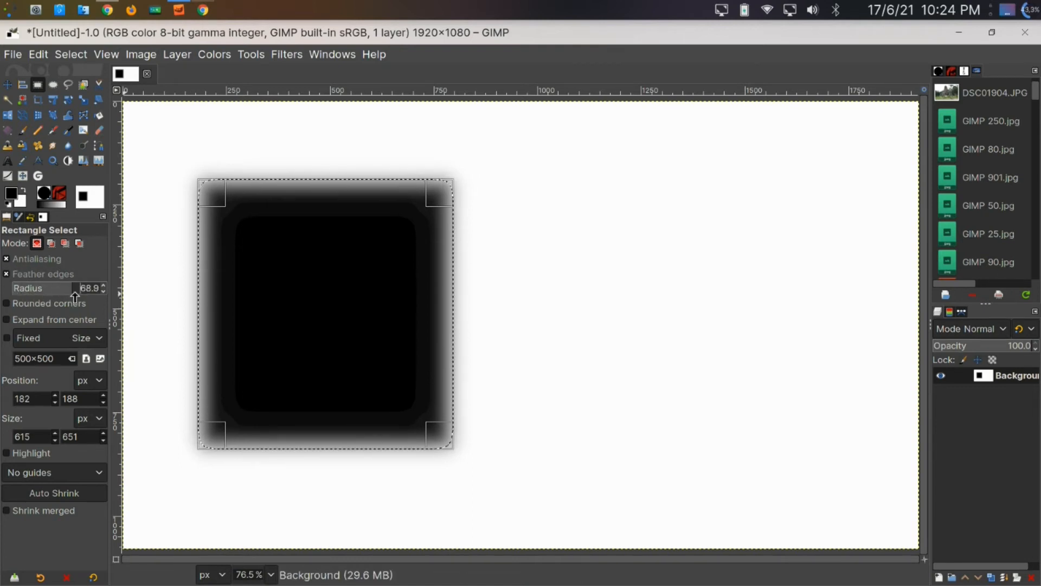
Fill an unfeathered rectangle about 371 × 514 px with black in the canvas's right half and discard its selection
{"action": "left_click_drag", "start_coordinate": [546, 185], "coordinate": [546, 186]}
{"action": "left_click_drag", "start_coordinate": [556, 223], "coordinate": [699, 397]}
{"action": "left_click", "coordinate": [7, 274]}
{"action": "left_click_drag", "start_coordinate": [17, 196], "coordinate": [613, 293]}
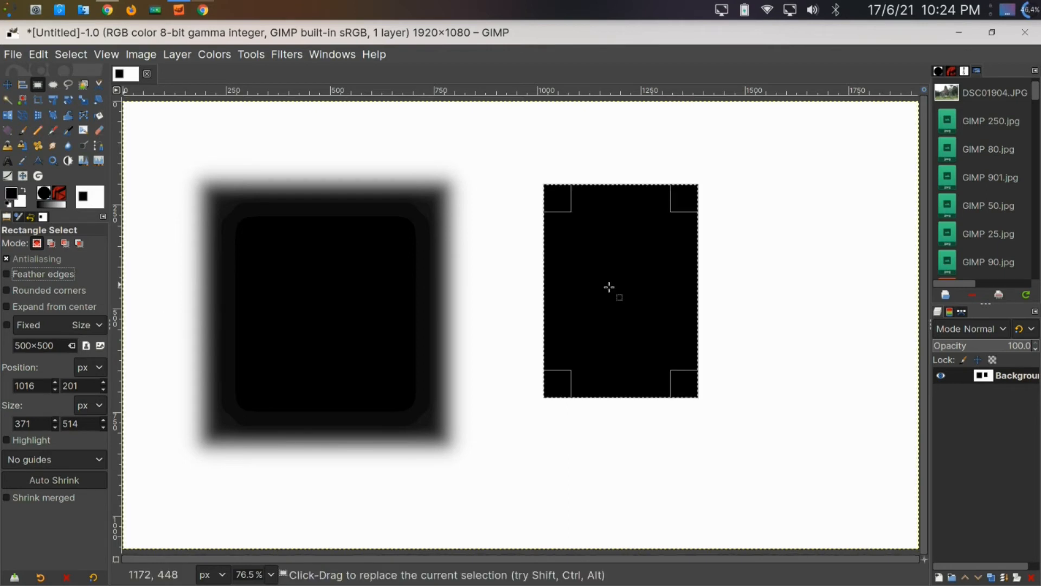
{"action": "left_click", "coordinate": [75, 55]}
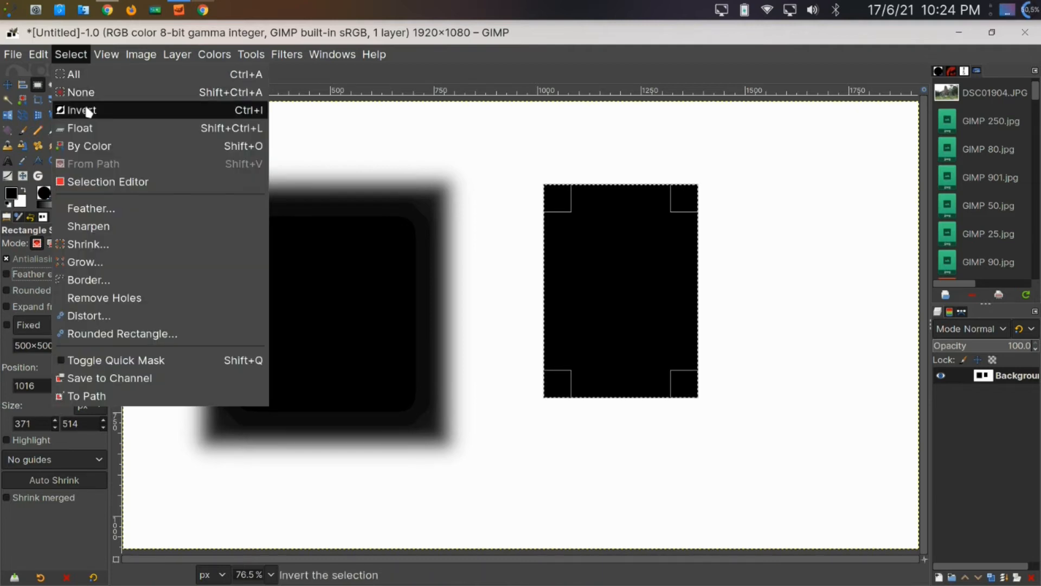
{"action": "left_click", "coordinate": [643, 242]}
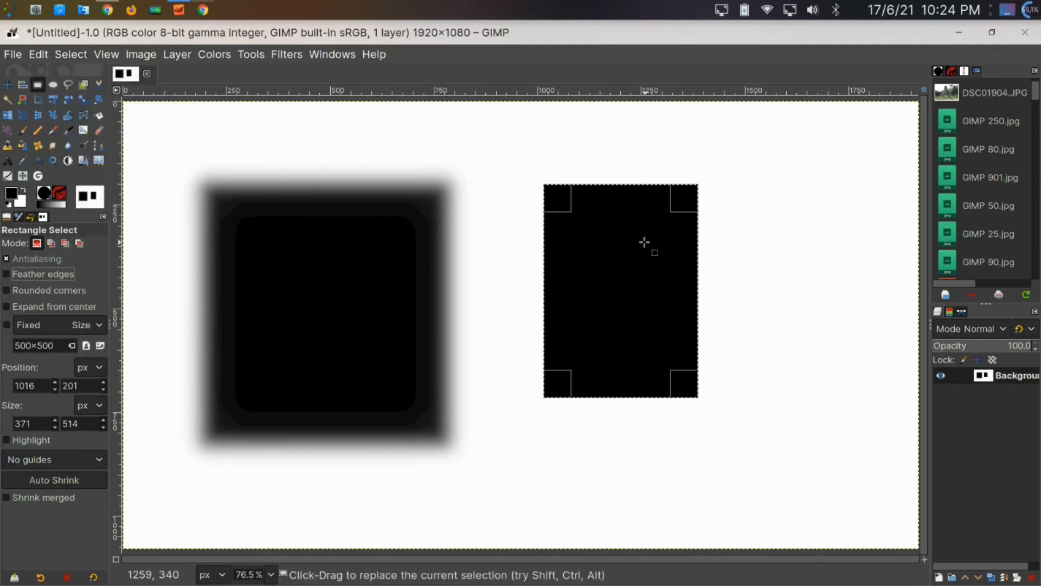
{"action": "left_click", "coordinate": [495, 311]}
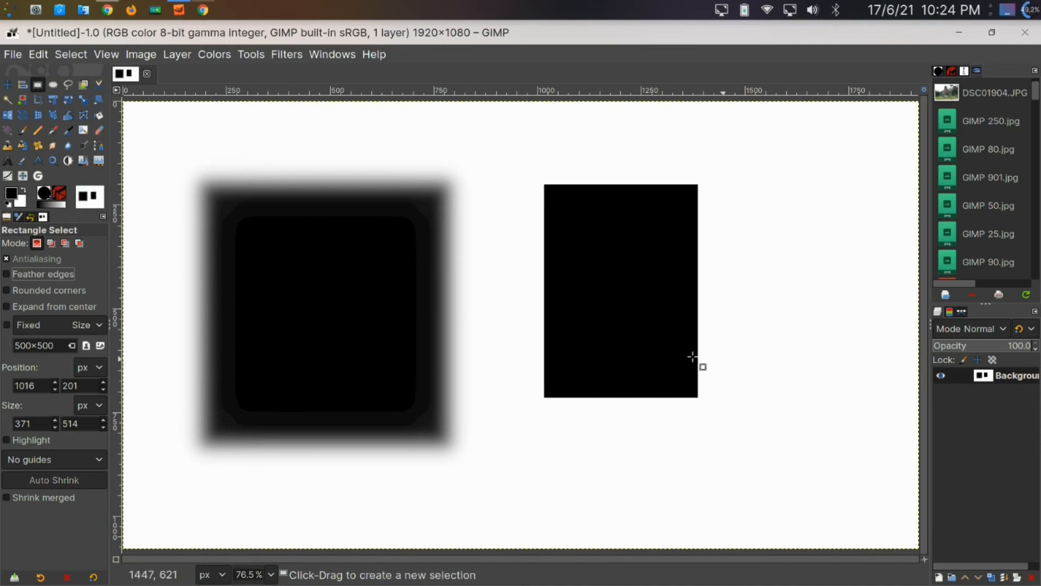
Select a rounded-corner rectangle about 207 × 424 px near the canvas's right edge and reduce its corner radius to about 24.1
{"action": "left_click", "coordinate": [7, 290]}
{"action": "left_click", "coordinate": [763, 254]}
{"action": "left_click_drag", "start_coordinate": [763, 254], "coordinate": [832, 368]}
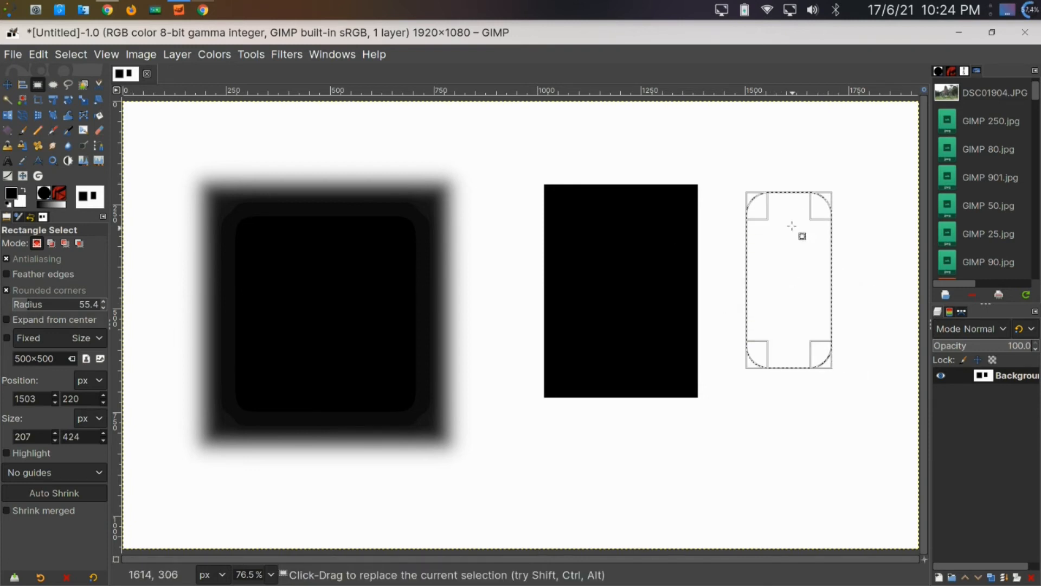
{"action": "mouse_move", "coordinate": [23, 309]}
{"action": "left_mouse_down"}
{"action": "mouse_move", "coordinate": [76, 307]}
{"action": "mouse_move", "coordinate": [18, 313]}
{"action": "left_mouse_up"}
{"action": "left_click", "coordinate": [8, 291]}
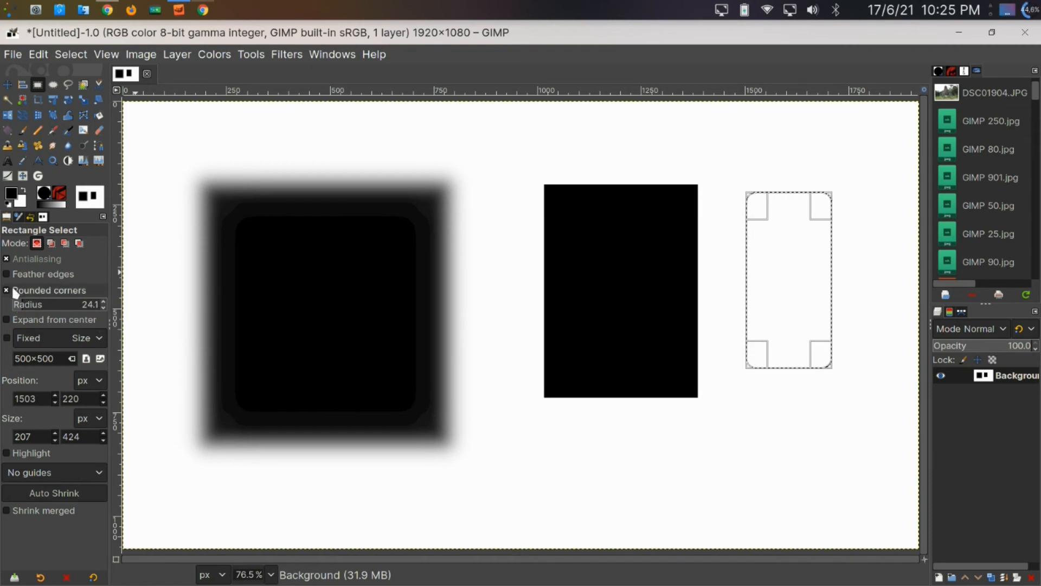
Replace rounded corners with the Expand from center option and select a large rectangle outward from a centre point over the black shapes
{"action": "left_click", "coordinate": [8, 290]}
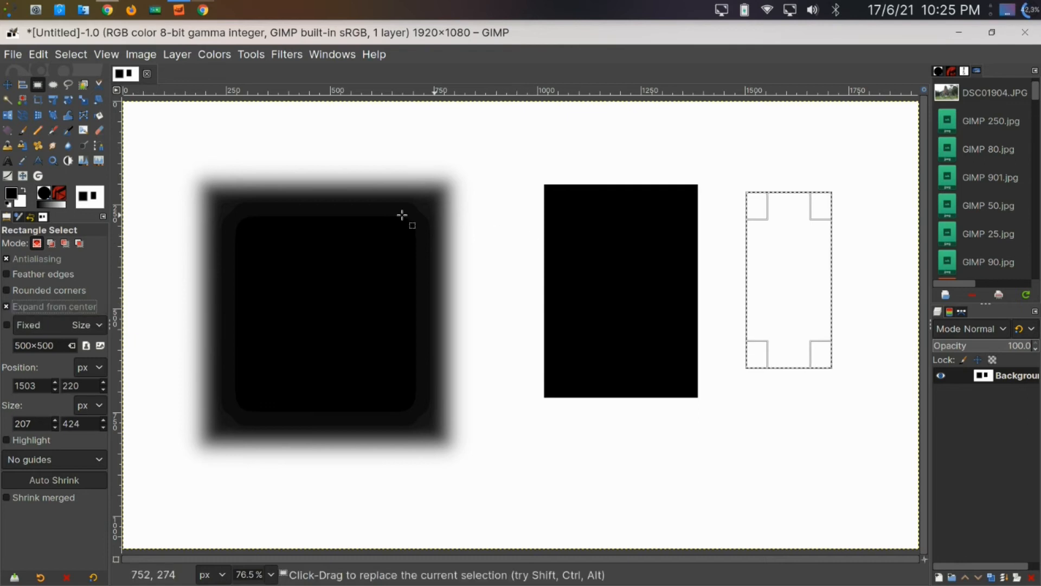
{"action": "left_click_drag", "start_coordinate": [392, 199], "coordinate": [478, 241]}
{"action": "left_click_drag", "start_coordinate": [420, 300], "coordinate": [623, 436]}
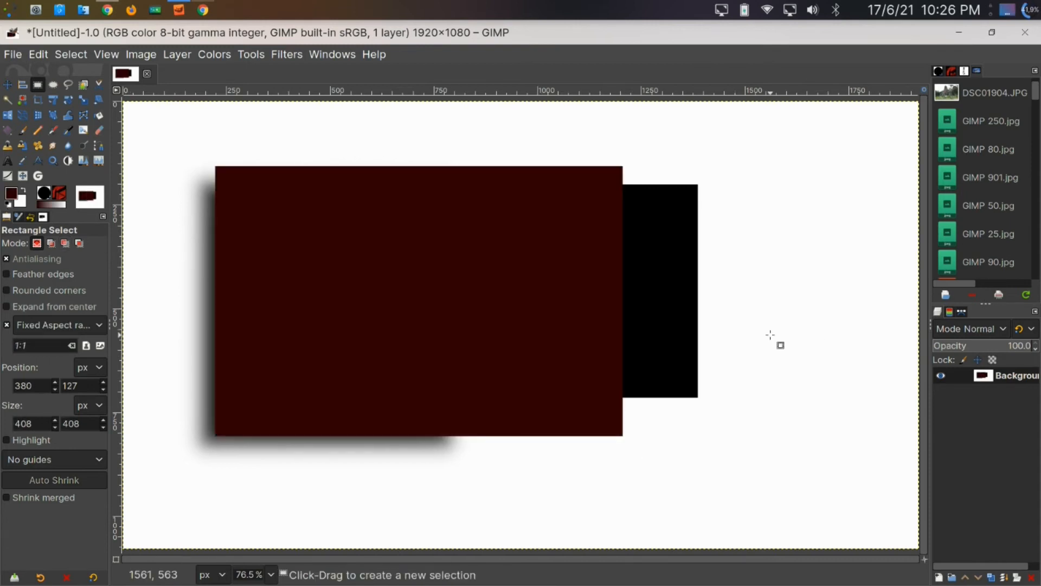
Undo all the fills and selections back to a blank canvas
{"action": "key", "text": "ctrl+z"}
{"action": "key", "text": "ctrl+z"}
{"action": "key", "text": "ctrl+z"}
{"action": "key", "text": "ctrl+z"}
{"action": "key", "text": "ctrl+z"}
{"action": "key", "text": "ctrl+z"}
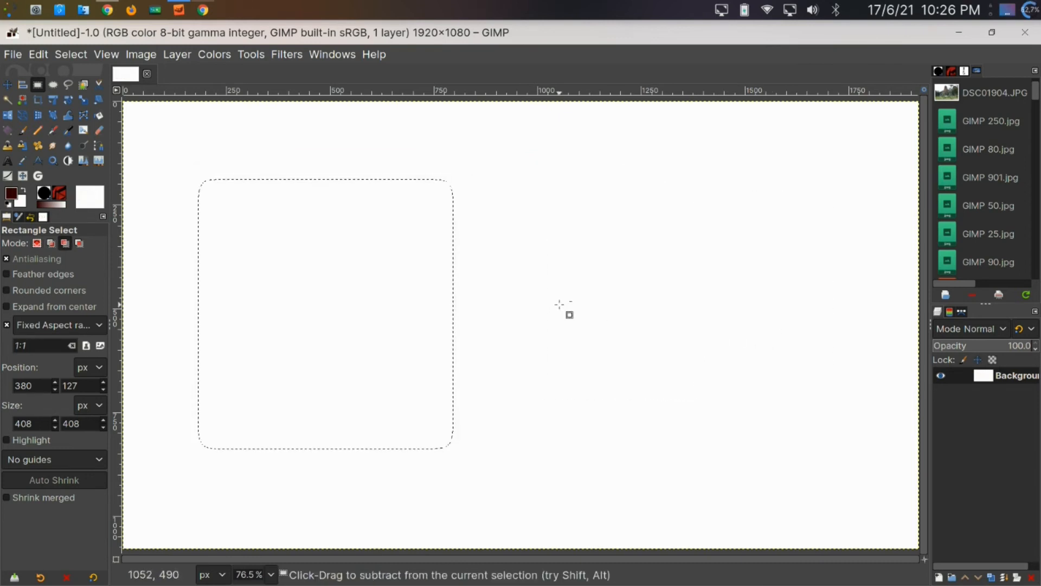
{"action": "key", "text": "ctrl+z"}
Select a square of about 516 × 516 px with the fixed aspect ratio in the canvas's left half and discard it
{"action": "left_click_drag", "start_coordinate": [246, 234], "coordinate": [459, 404]}
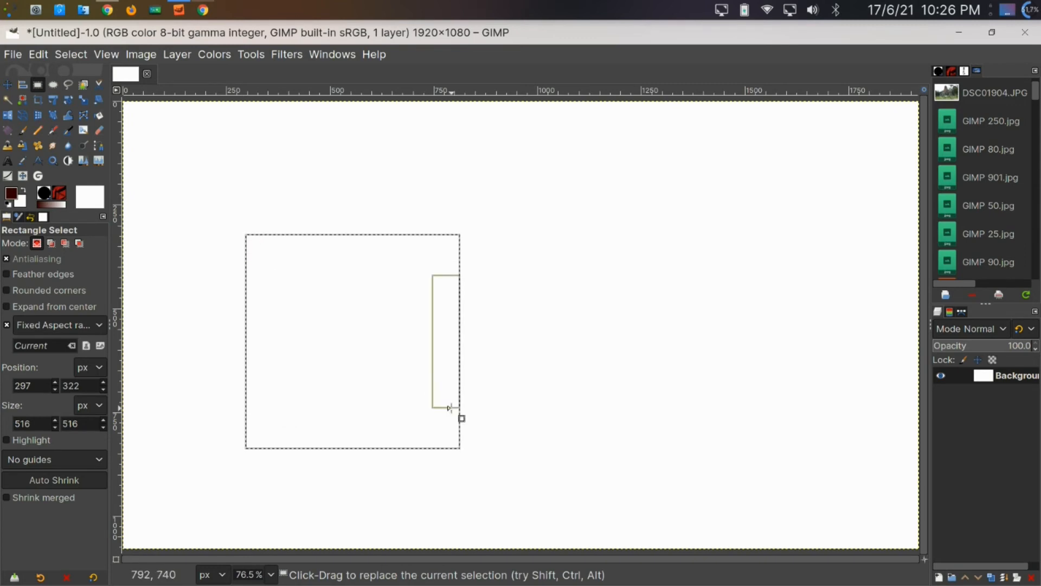
{"action": "left_click", "coordinate": [680, 327]}
Fix the selection width at 300 px and fill a selection about 722 px high in the canvas's left half with dark red
{"action": "left_click", "coordinate": [70, 326]}
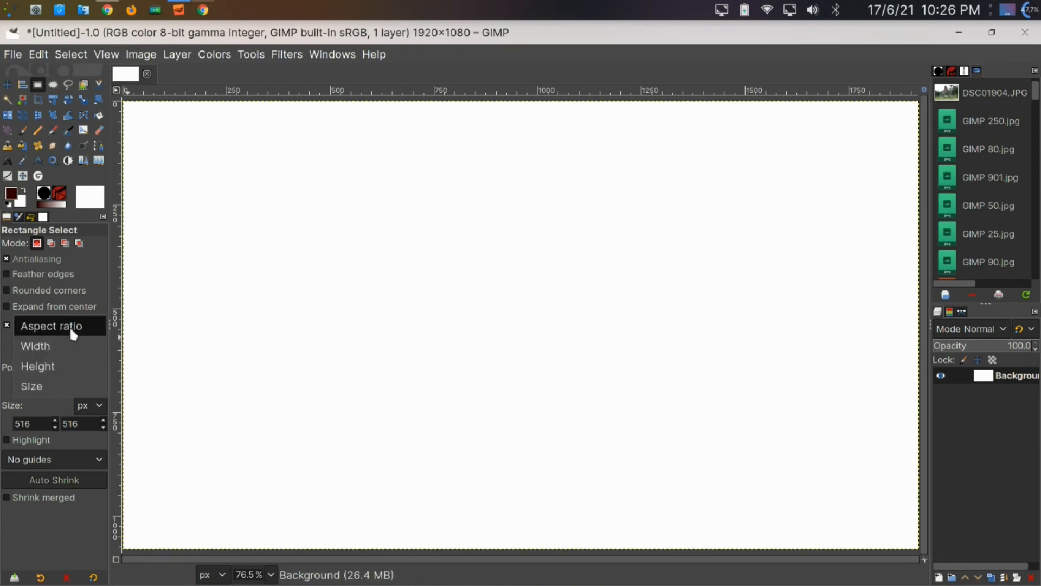
{"action": "left_click", "coordinate": [58, 346]}
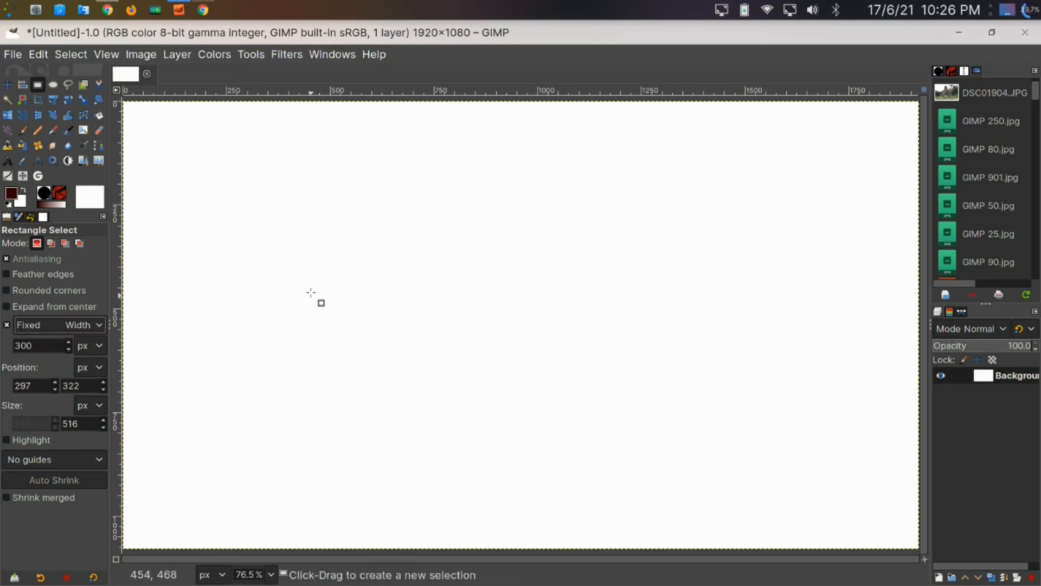
{"action": "left_click_drag", "start_coordinate": [315, 200], "coordinate": [375, 438]}
{"action": "left_click_drag", "start_coordinate": [360, 215], "coordinate": [363, 142]}
{"action": "left_click_drag", "start_coordinate": [12, 198], "coordinate": [309, 323]}
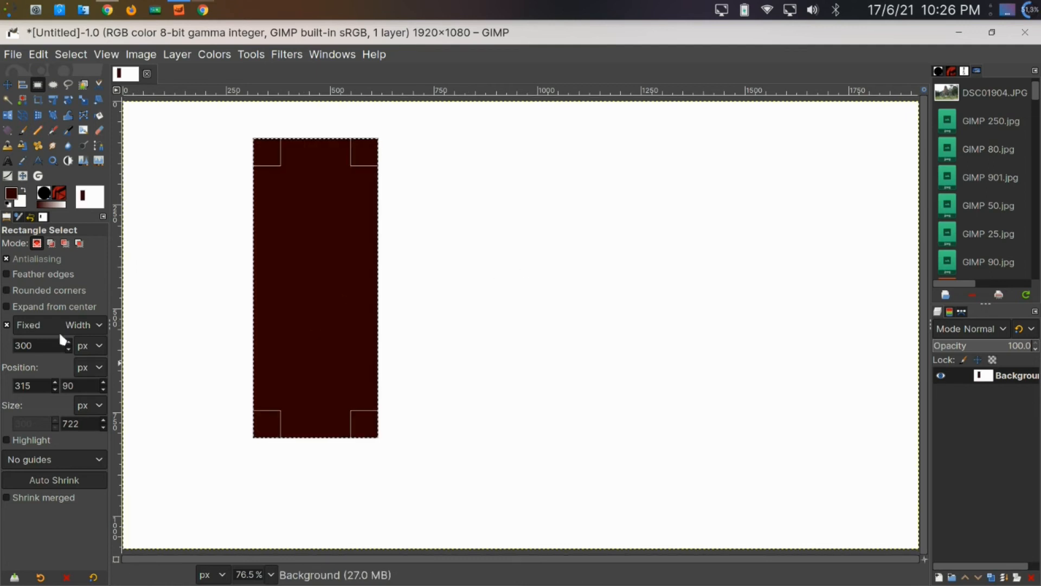
Try a fixed width of 600 px with a tall dark red fill in the canvas's right half, and undo the fill
{"action": "double_click", "coordinate": [30, 348]}
{"action": "type", "text": "4"}
{"action": "key", "text": "BackSpace"}
{"action": "type", "text": "60"}
{"action": "left_click_drag", "start_coordinate": [469, 123], "coordinate": [574, 436]}
{"action": "left_click_drag", "start_coordinate": [667, 138], "coordinate": [758, 467]}
{"action": "left_click_drag", "start_coordinate": [14, 194], "coordinate": [553, 115]}
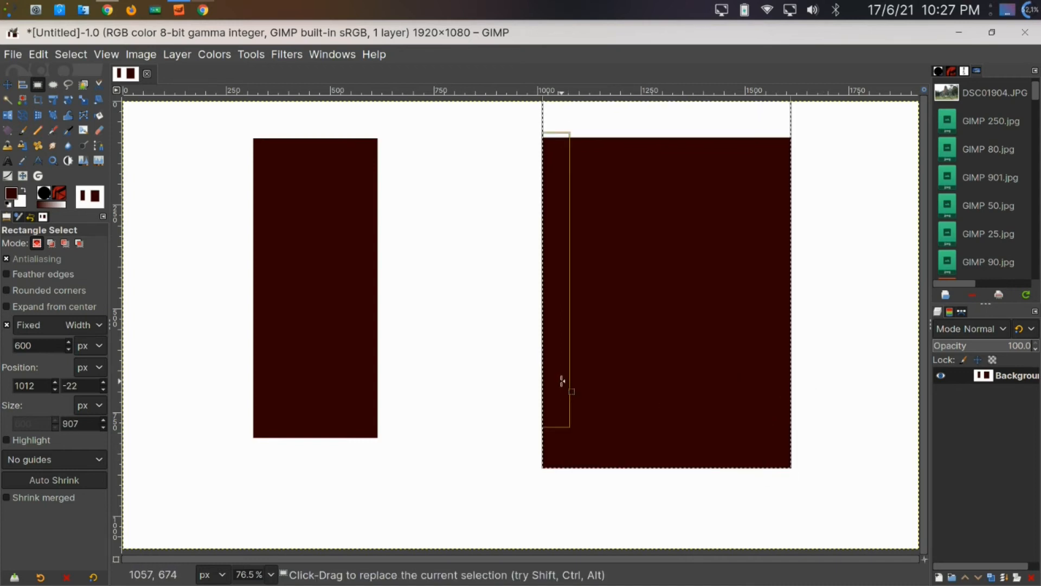
{"action": "key", "text": "ctrl+z"}
Switch the fixed option to Height at 300 px and select a rectangle about 771 px wide beside the dark red block
{"action": "left_click", "coordinate": [83, 324]}
{"action": "left_click", "coordinate": [70, 343]}
{"action": "left_click_drag", "start_coordinate": [485, 186], "coordinate": [519, 297]}
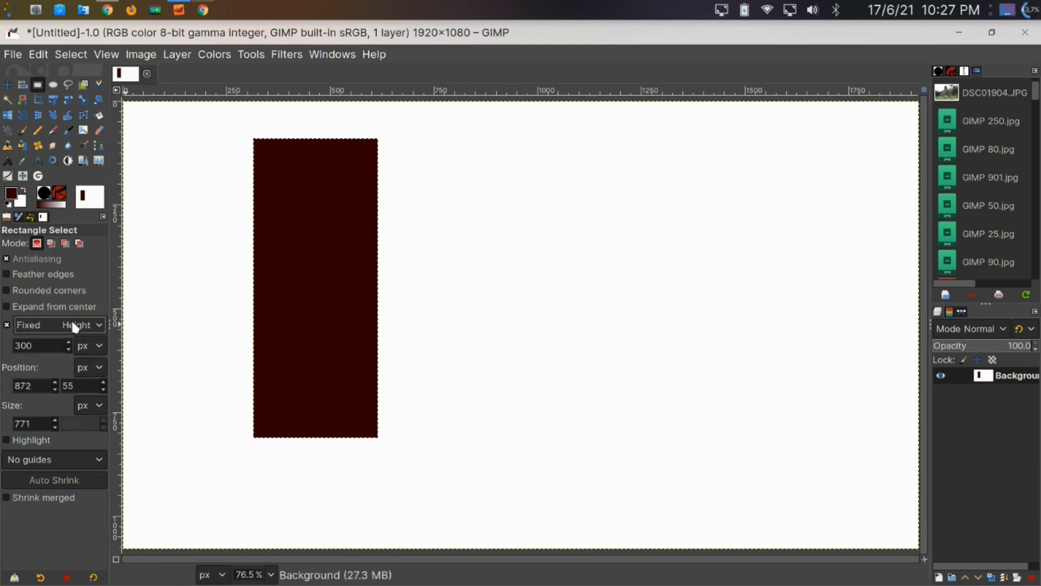
Switch the fixed option to Size and place a 500 × 500 px selection in the canvas's right half
{"action": "left_click", "coordinate": [73, 323]}
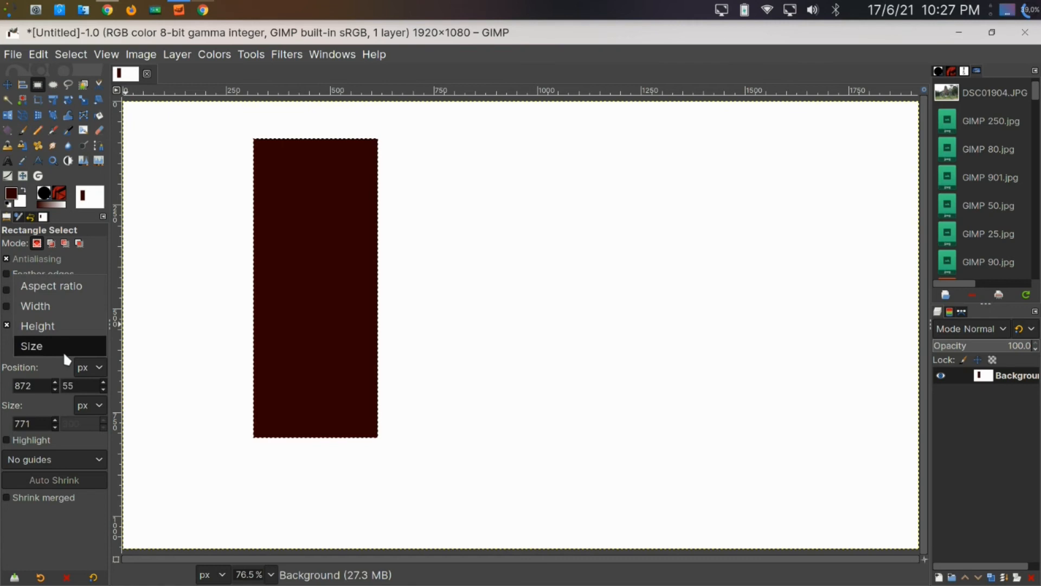
{"action": "left_click", "coordinate": [63, 347]}
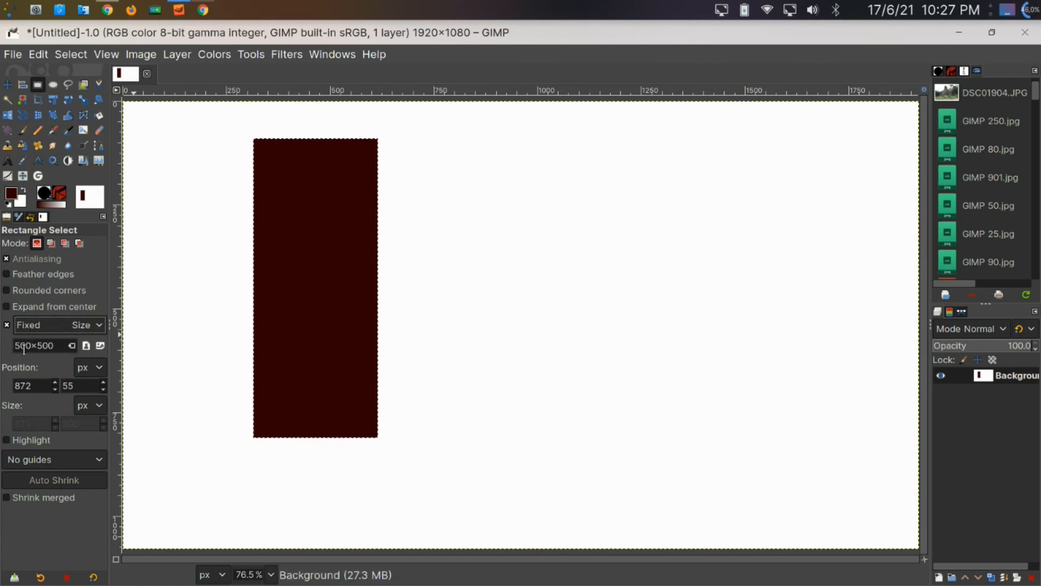
{"action": "left_click_drag", "start_coordinate": [474, 228], "coordinate": [606, 281]}
{"action": "left_click_drag", "start_coordinate": [506, 209], "coordinate": [624, 296]}
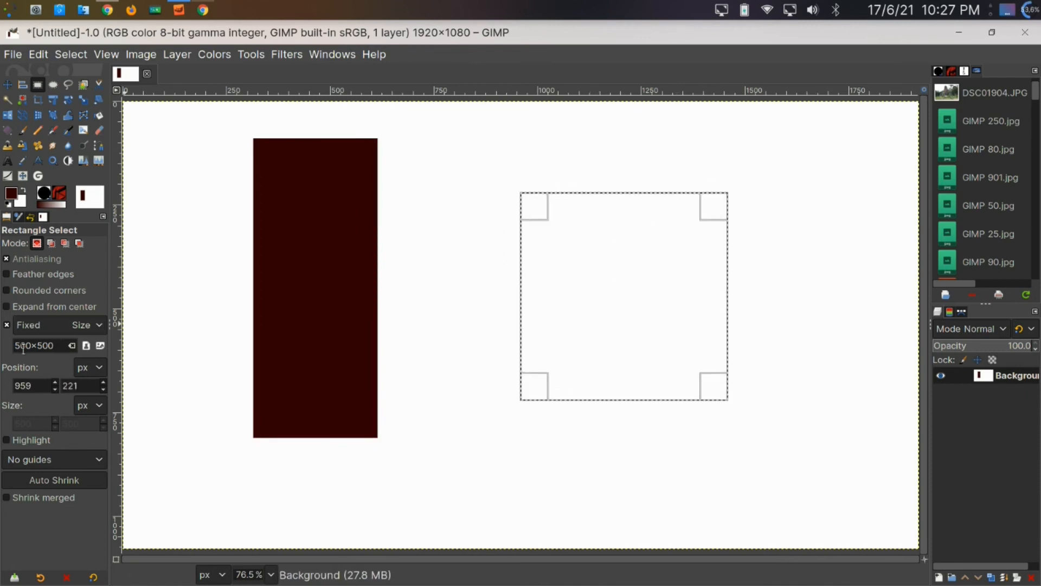
Set the fixed size to 800 × 800 px and place a selection of that size in the canvas's right half
{"action": "left_click_drag", "start_coordinate": [32, 346], "coordinate": [4, 347]}
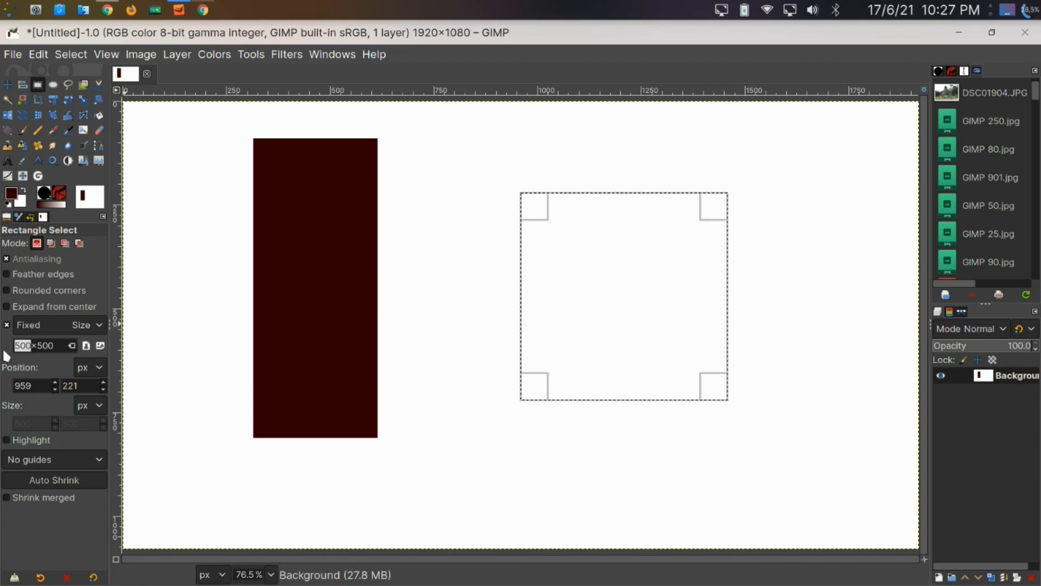
{"action": "type", "text": "800"}
{"action": "left_click_drag", "start_coordinate": [36, 345], "coordinate": [61, 348]}
{"action": "type", "text": "8-"}
{"action": "key", "text": "BackSpace"}
{"action": "type", "text": "00"}
{"action": "left_click_drag", "start_coordinate": [472, 160], "coordinate": [620, 304]}
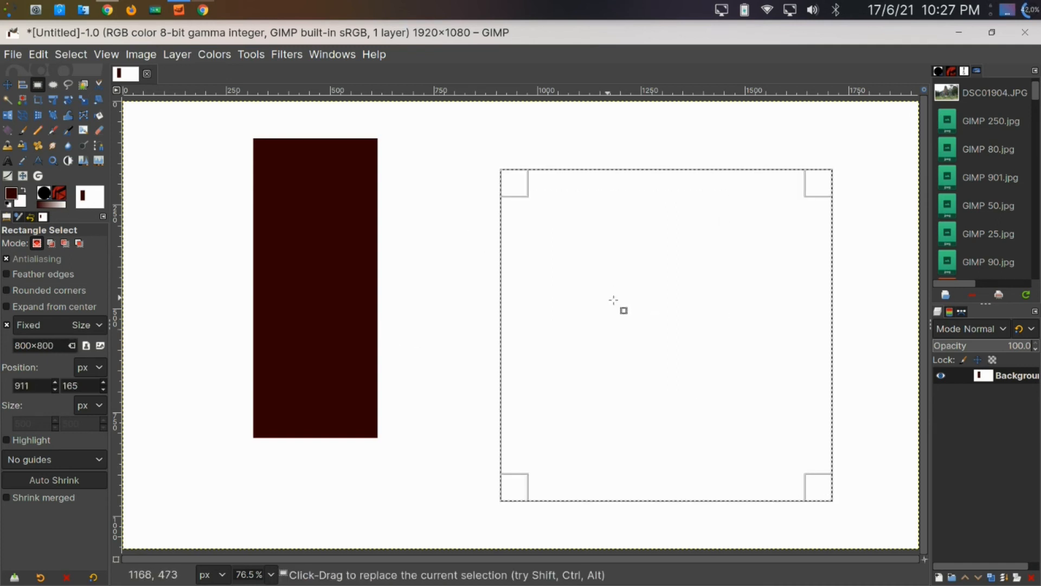
Fill the 800 × 800 px selection with dark red and discard the selection
{"action": "left_click_drag", "start_coordinate": [18, 198], "coordinate": [598, 375]}
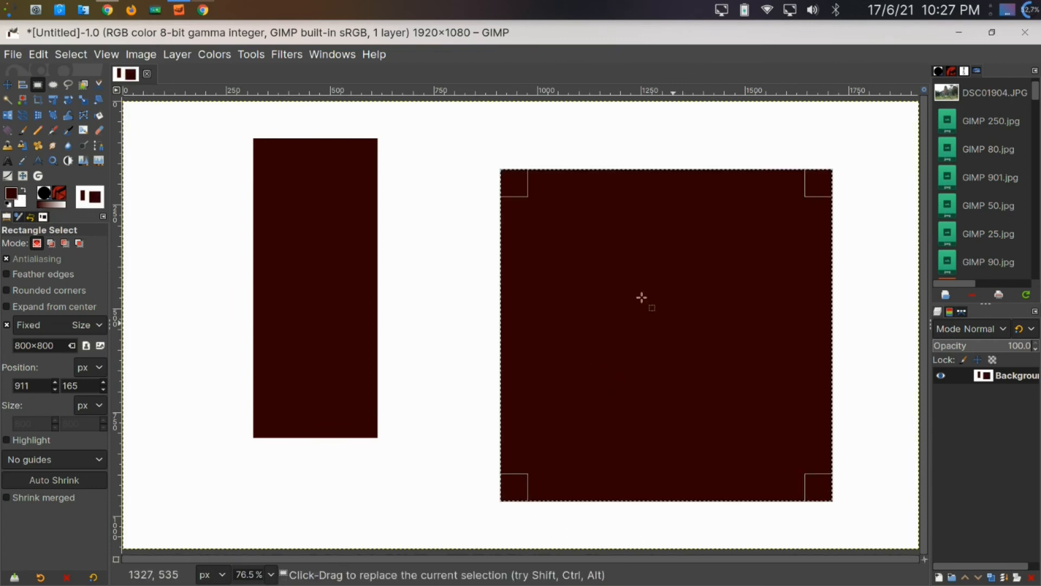
{"action": "left_click", "coordinate": [68, 55]}
{"action": "left_click", "coordinate": [70, 76]}
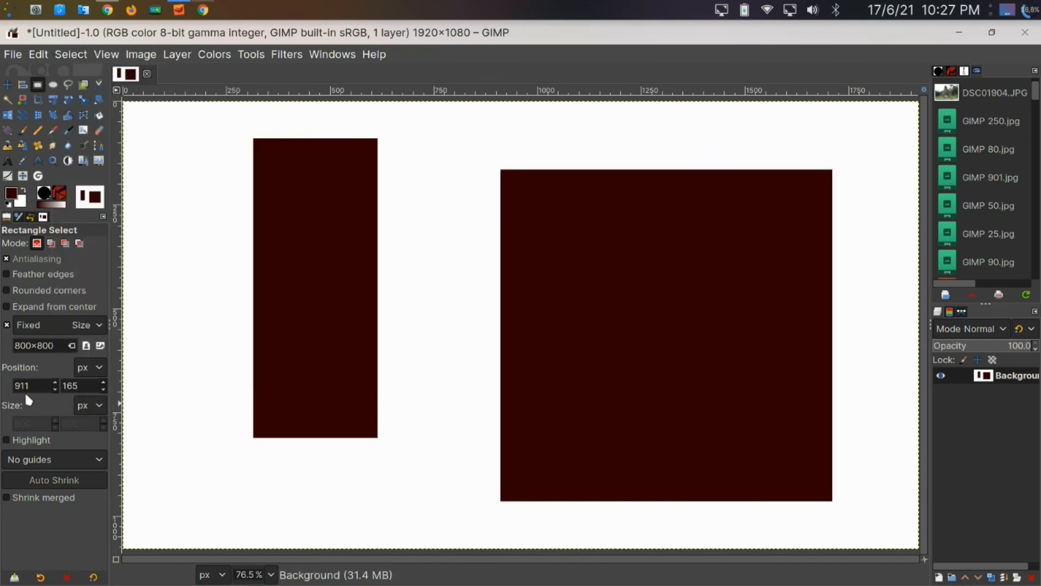
Turn off the fixed size and select an area of 400 × 489 px over the tall dark red block
{"action": "key", "text": "Tab"}
{"action": "left_click_drag", "start_coordinate": [298, 240], "coordinate": [445, 325]}
{"action": "left_click_drag", "start_coordinate": [392, 288], "coordinate": [483, 294]}
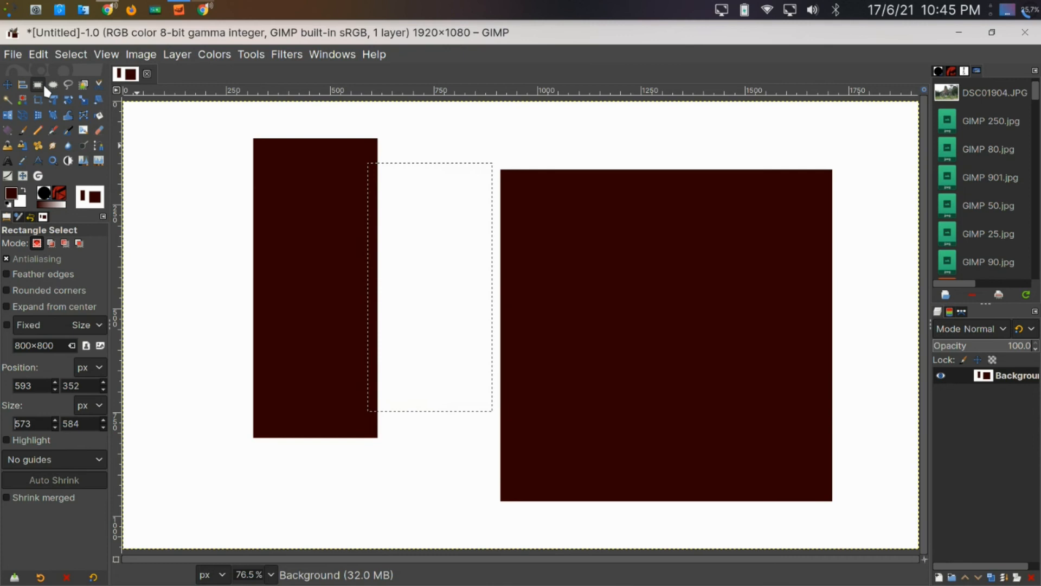
{"action": "left_click_drag", "start_coordinate": [207, 169], "coordinate": [537, 371]}
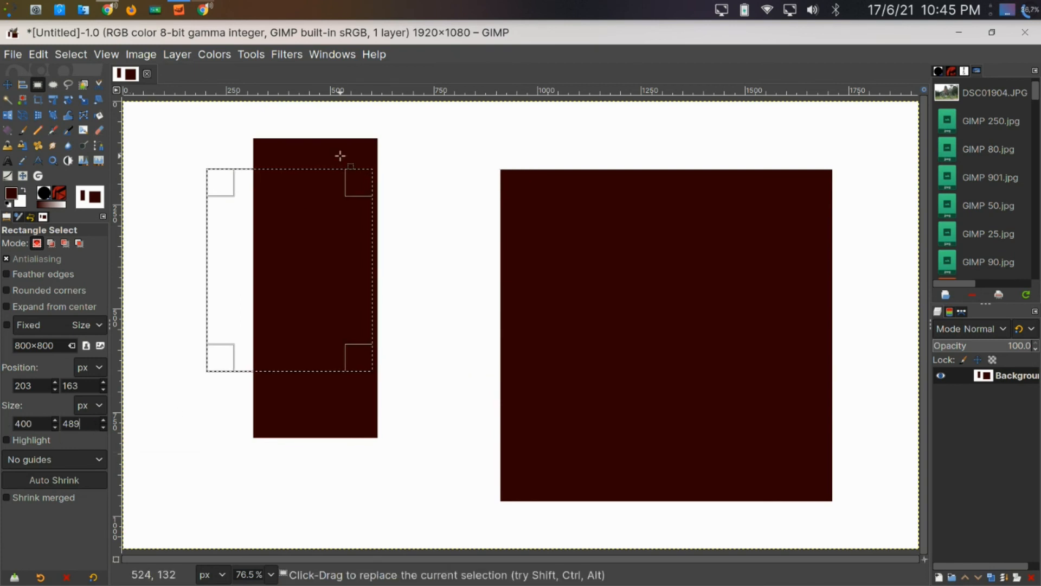
Highlight the selection by dimming everything outside it, with the highlight opacity at about 76.4
{"action": "left_click", "coordinate": [6, 440]}
{"action": "left_click_drag", "start_coordinate": [59, 458], "coordinate": [84, 454]}
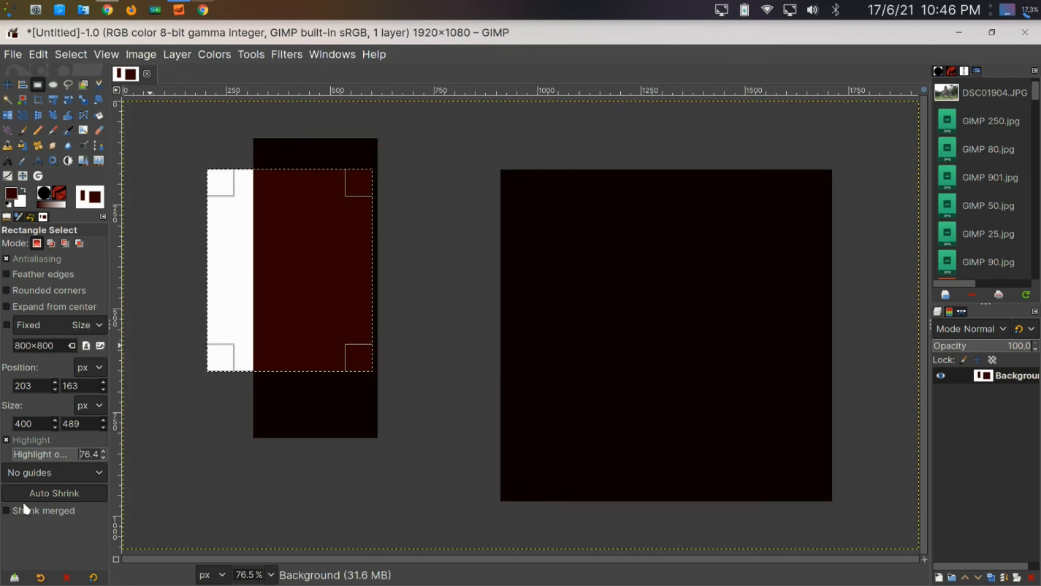
Try the center lines, rule of thirds and diagonal lines guides on the selection
{"action": "left_click", "coordinate": [37, 472]}
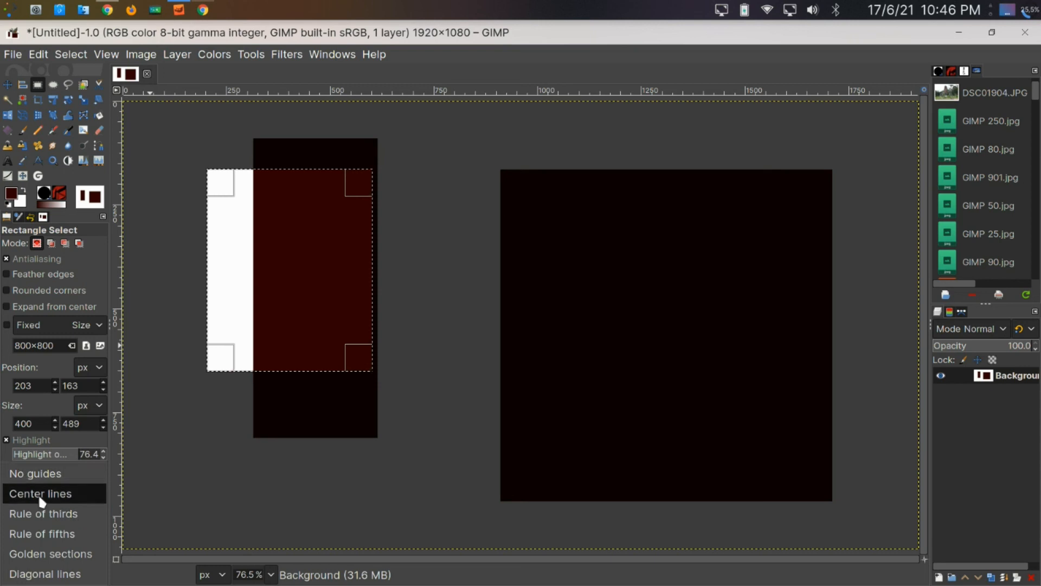
{"action": "left_click", "coordinate": [39, 497]}
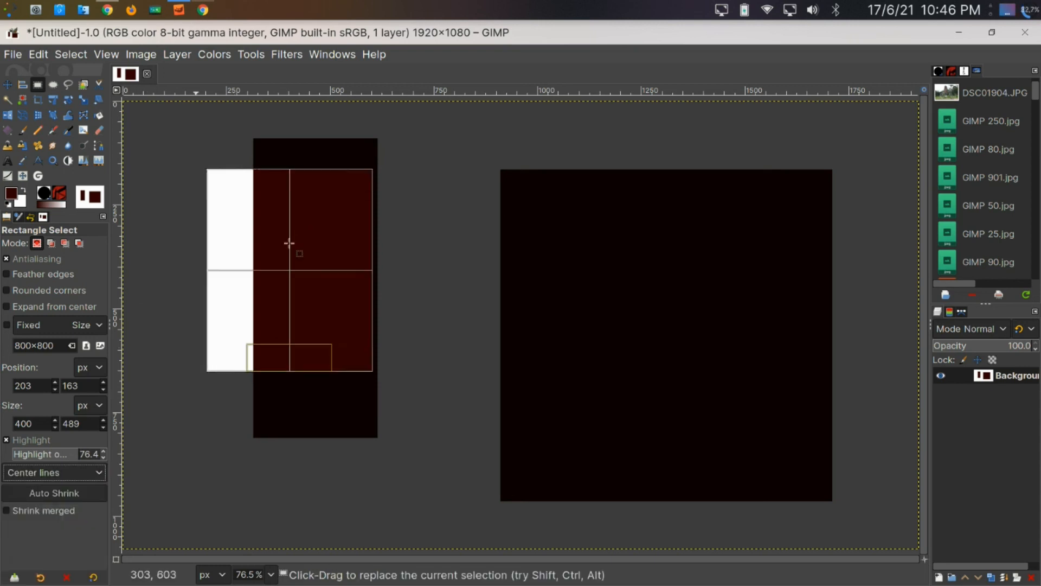
{"action": "left_click", "coordinate": [54, 473]}
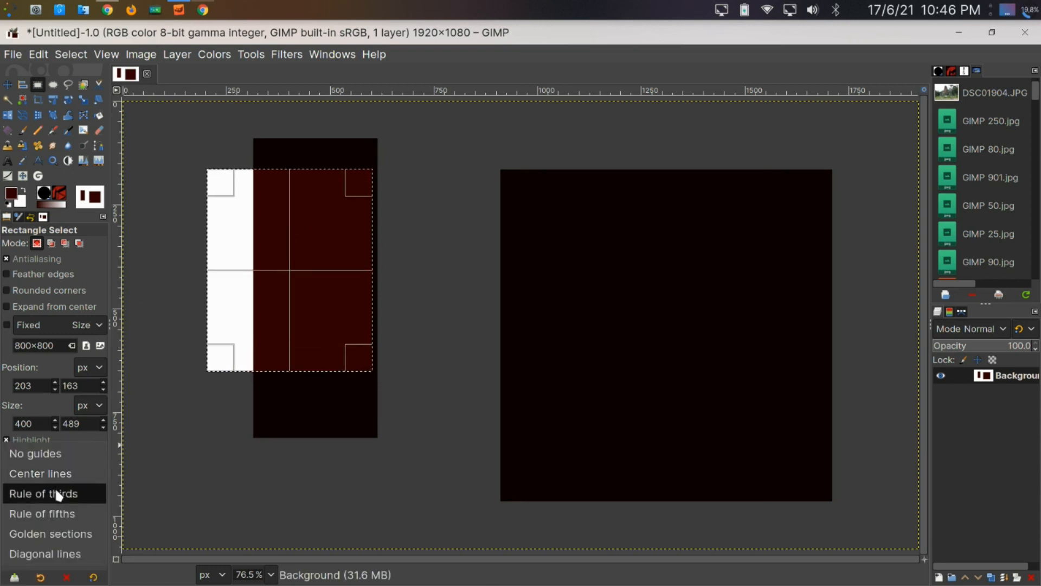
{"action": "left_click", "coordinate": [55, 491]}
{"action": "left_click", "coordinate": [69, 470]}
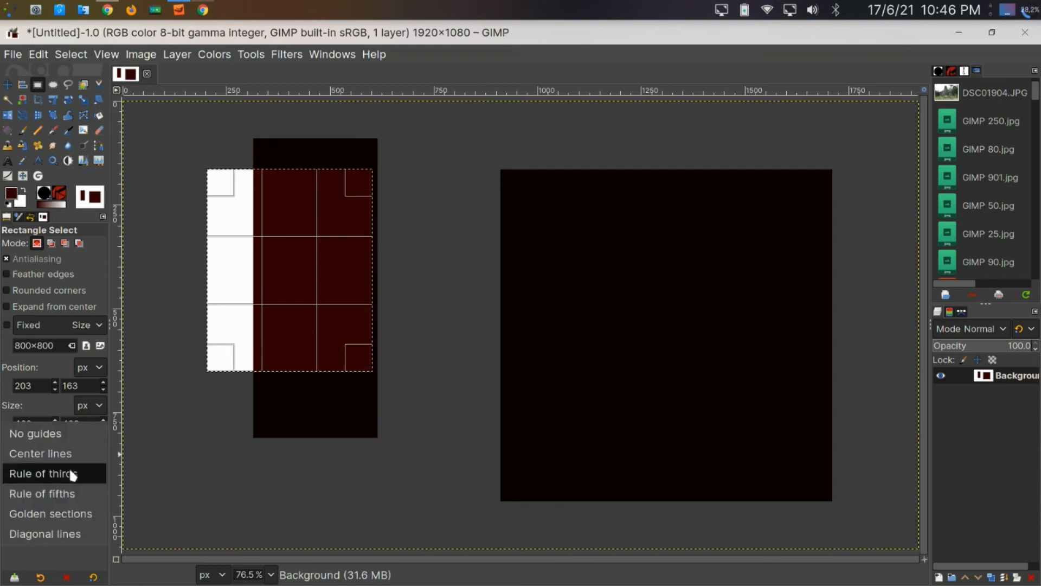
{"action": "left_click", "coordinate": [62, 533]}
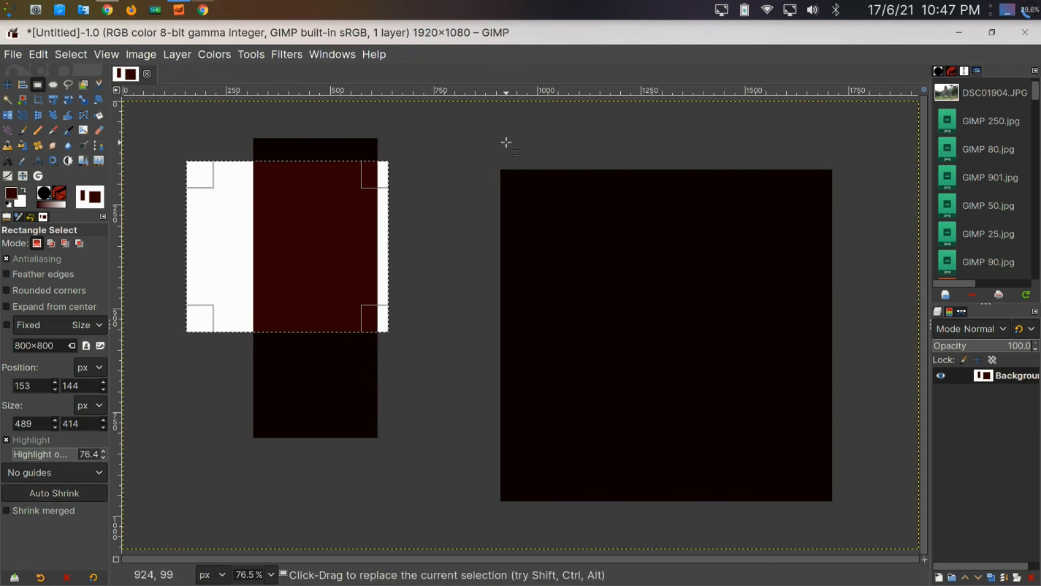
Select a rectangle about 692 × 475 px overlapping the large square's upper-left corner and auto-shrink it to the square's edges
{"action": "left_click_drag", "start_coordinate": [471, 141], "coordinate": [758, 338]}
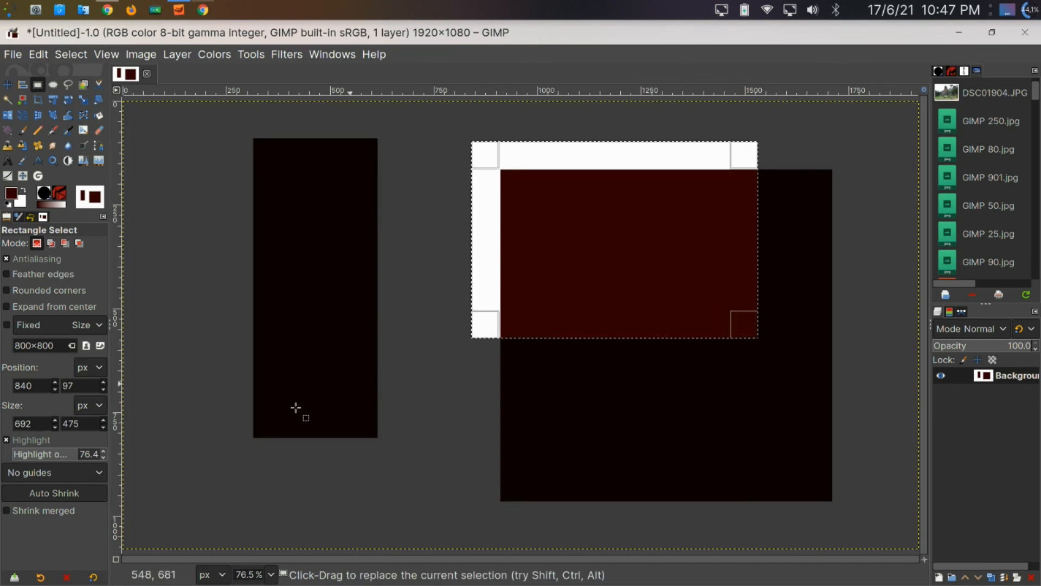
{"action": "left_click", "coordinate": [63, 491]}
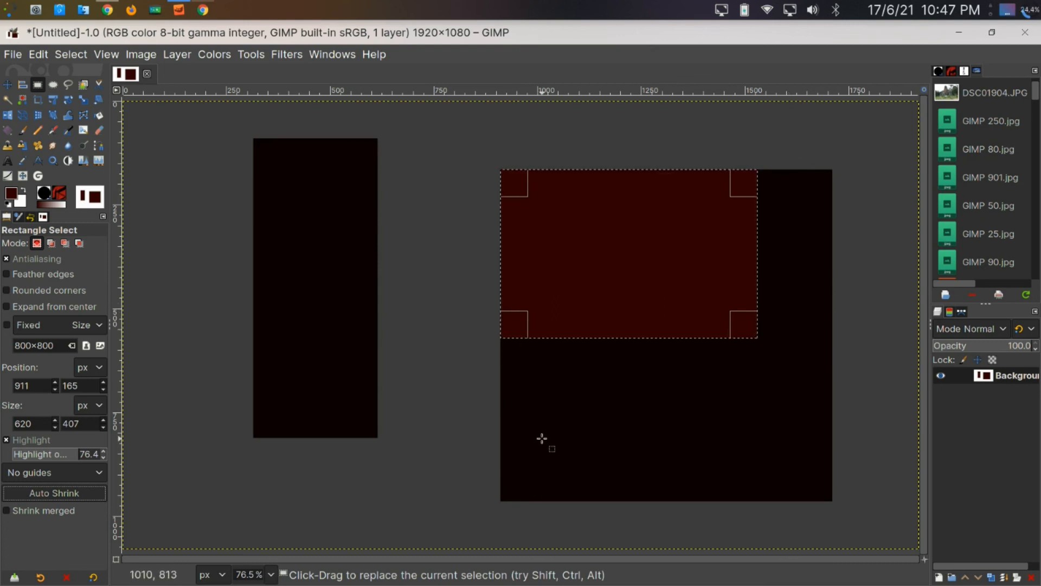
Select a rectangle across the tall block's right edge and replace it with a center-expanded ellipse selection about 395 × 419 px
{"action": "left_click_drag", "start_coordinate": [276, 221], "coordinate": [437, 351]}
{"action": "left_click_drag", "start_coordinate": [558, 229], "coordinate": [728, 426]}
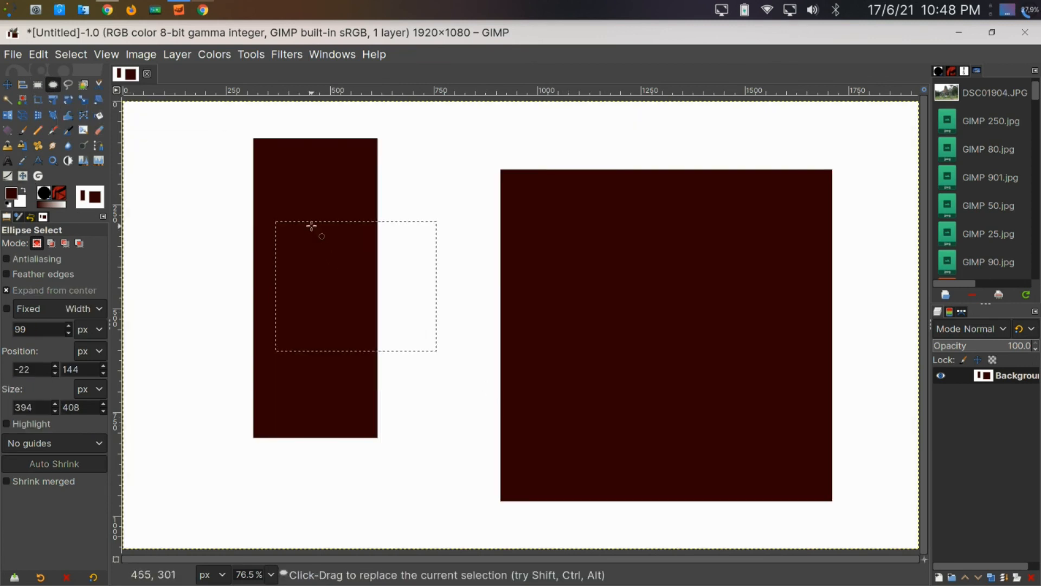
{"action": "left_click_drag", "start_coordinate": [312, 226], "coordinate": [393, 312]}
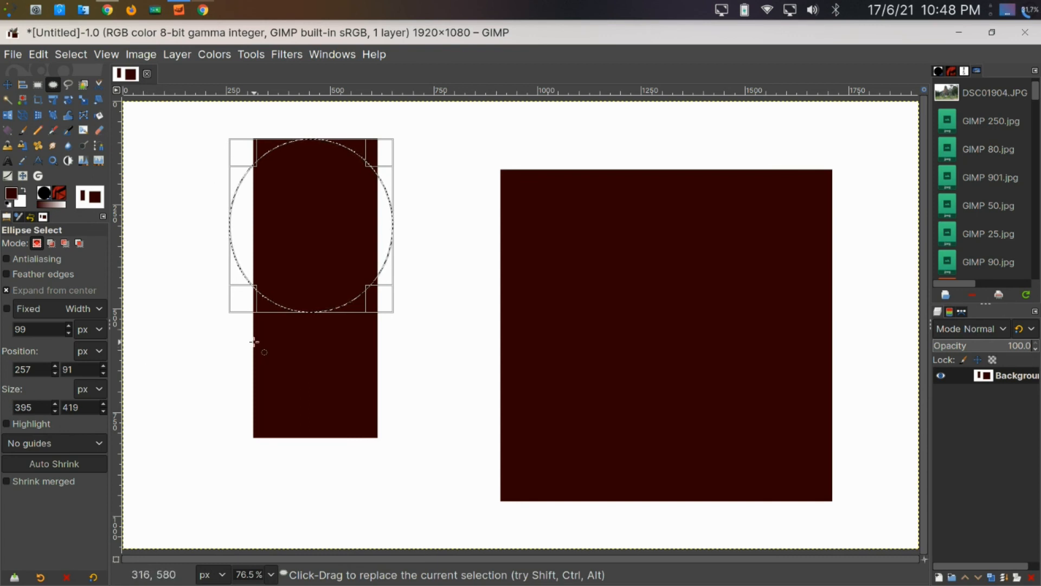
Show the list of available selection tools, including Free Select
{"action": "left_click", "coordinate": [247, 56]}
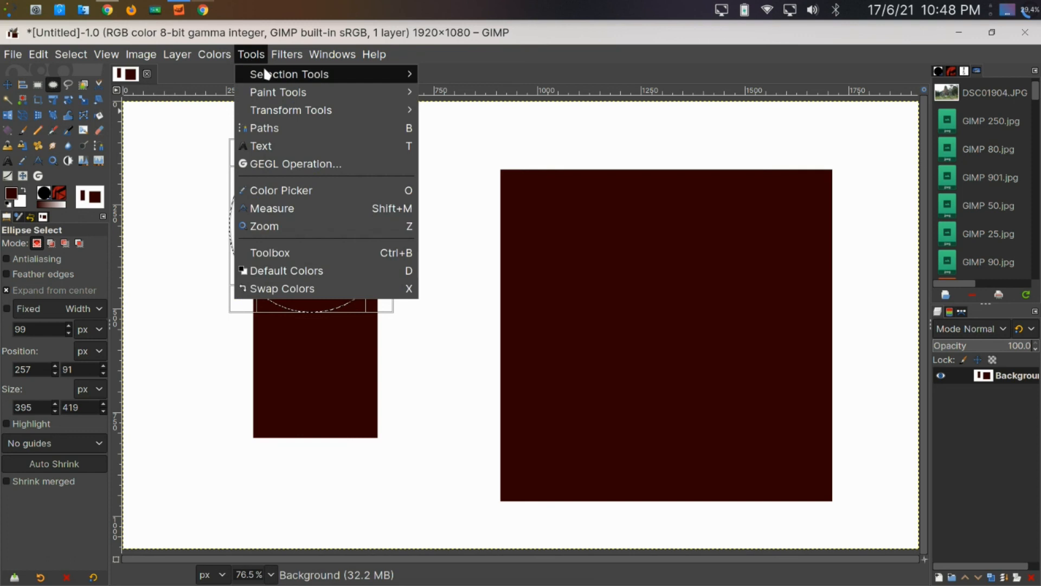
{"action": "mouse_move", "coordinate": [265, 72]}
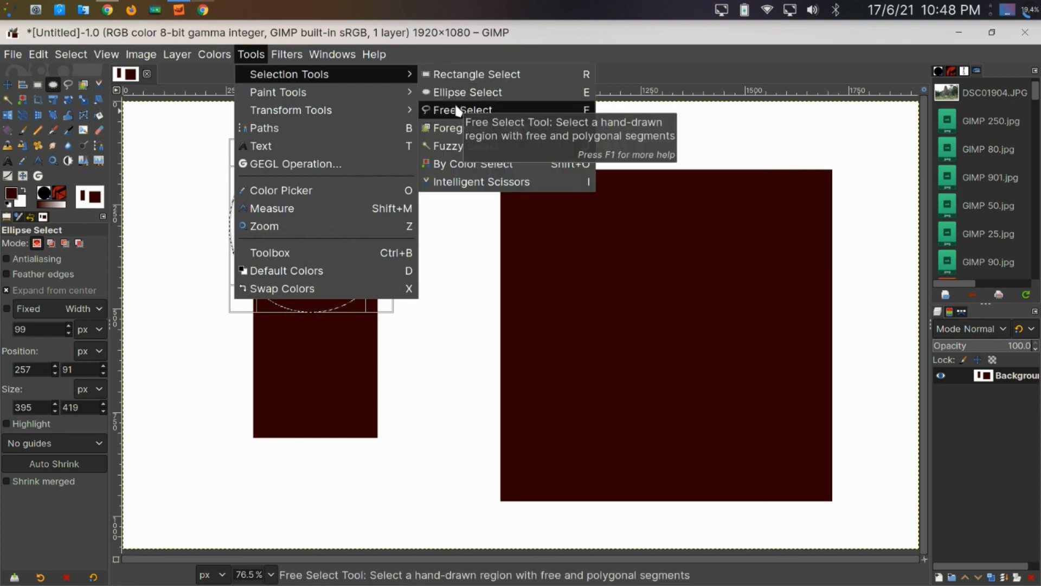